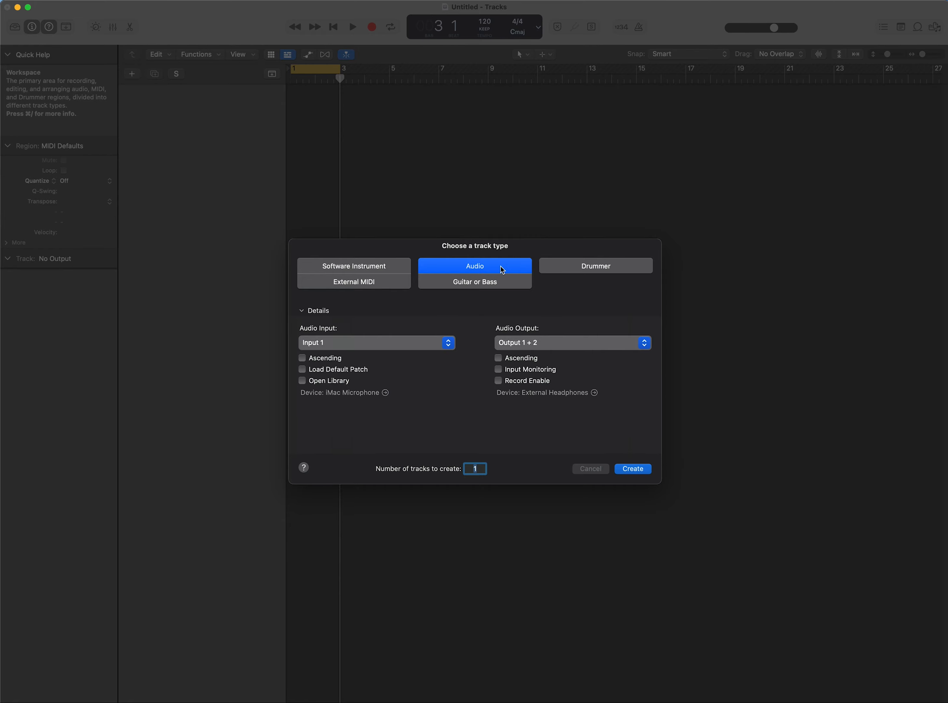
Step: Create a new audio track, Audio 1, and open the Loop Browser
click(503, 269)
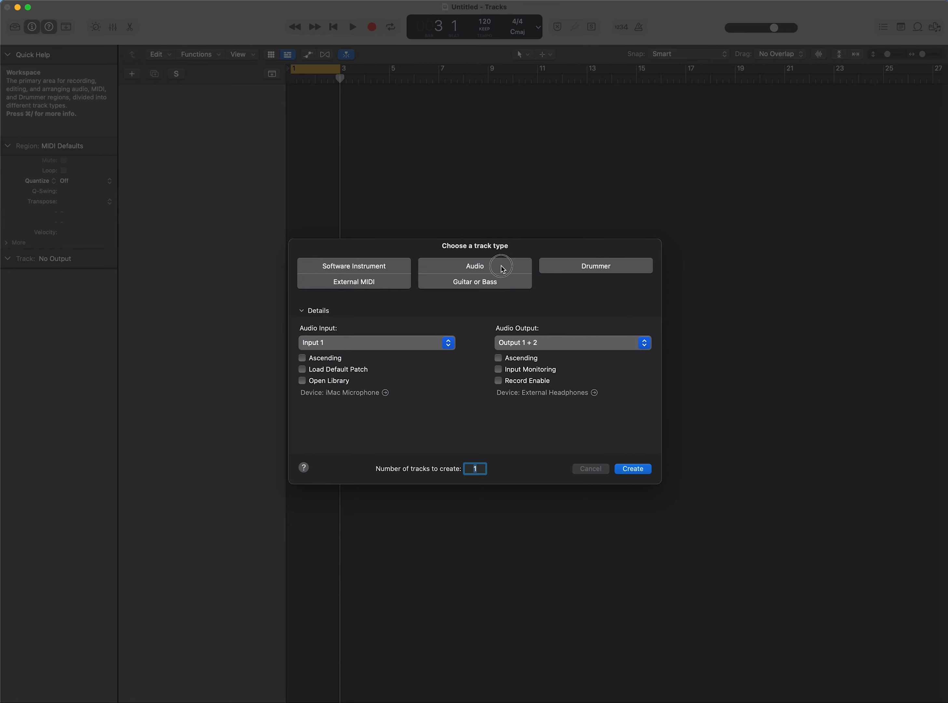
click(648, 470)
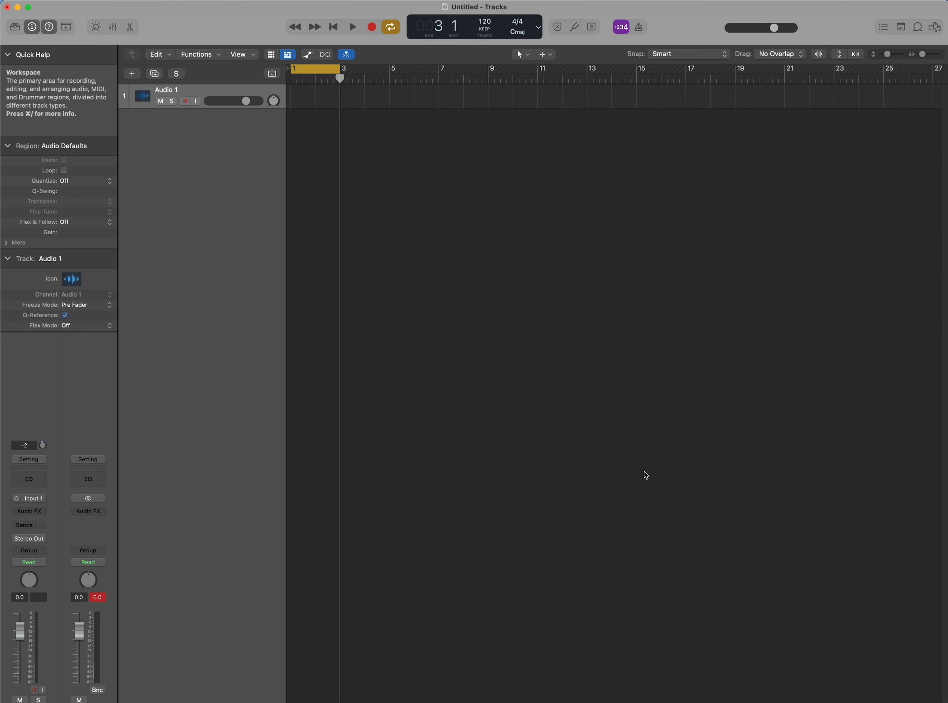
click(917, 28)
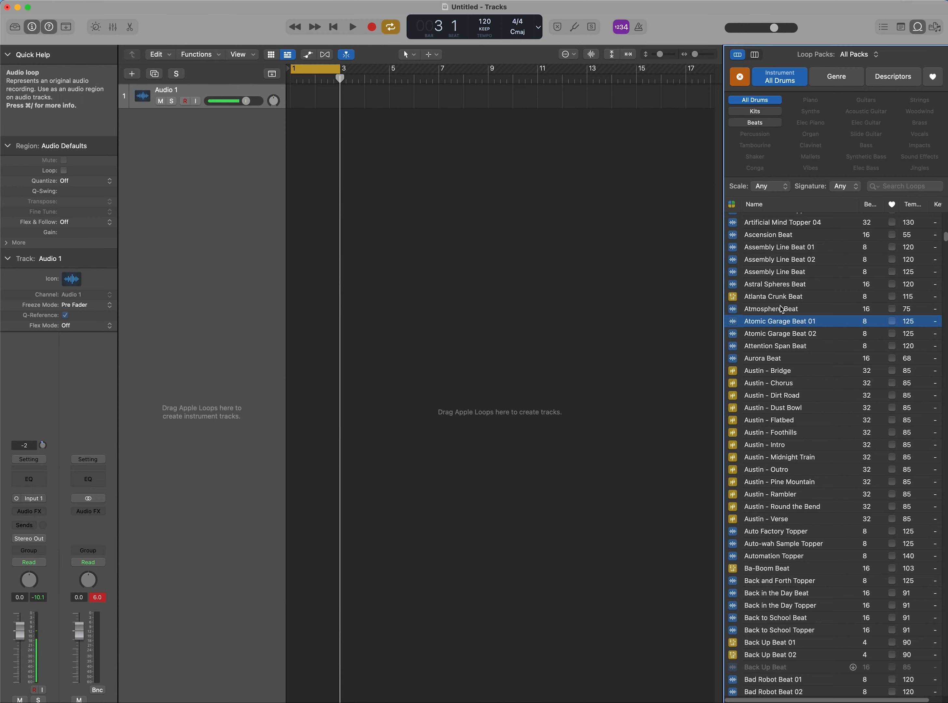
Step: Place the Atomic Garage Beat 01 loop on a new track at bar 1 and select that track
drag(779, 327, 292, 181)
click(234, 117)
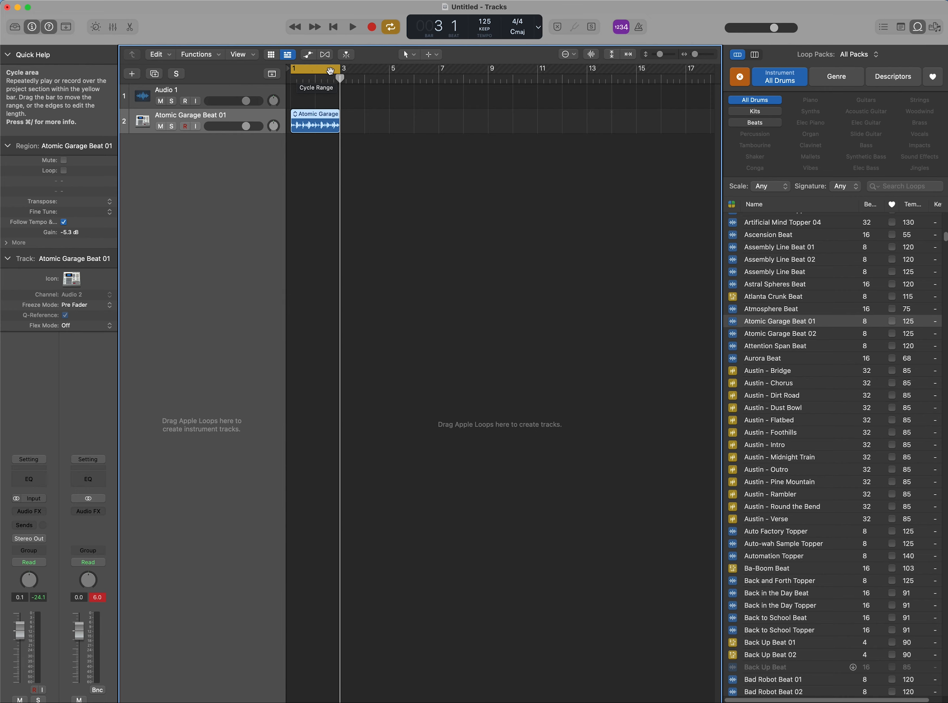
Step: Play the drum loop from bar 1 with cycle on over bars 1–3, then stop
click(399, 30)
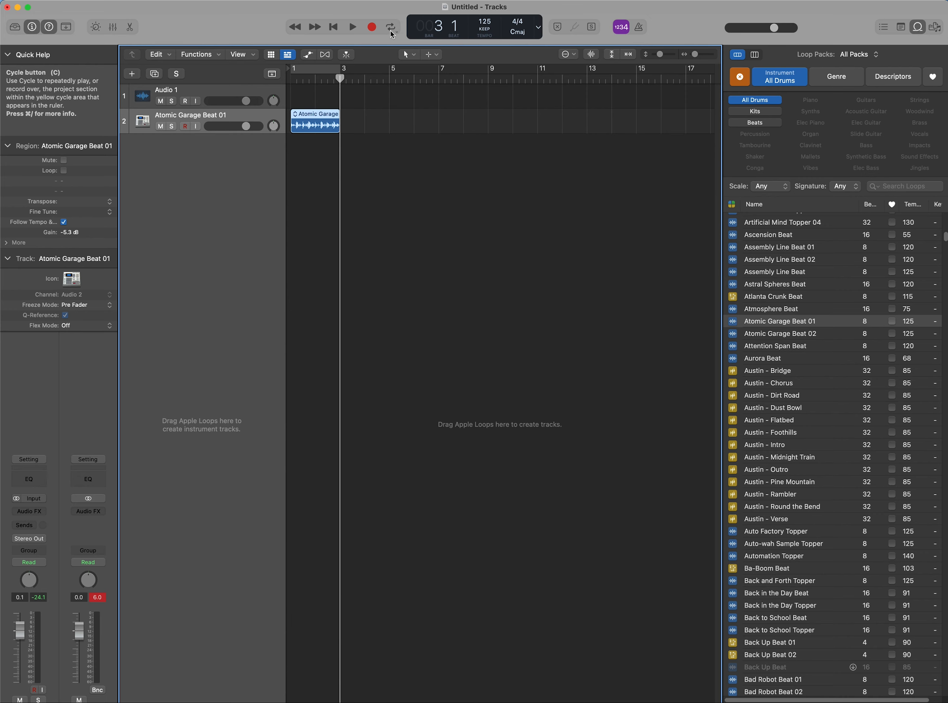
click(391, 30)
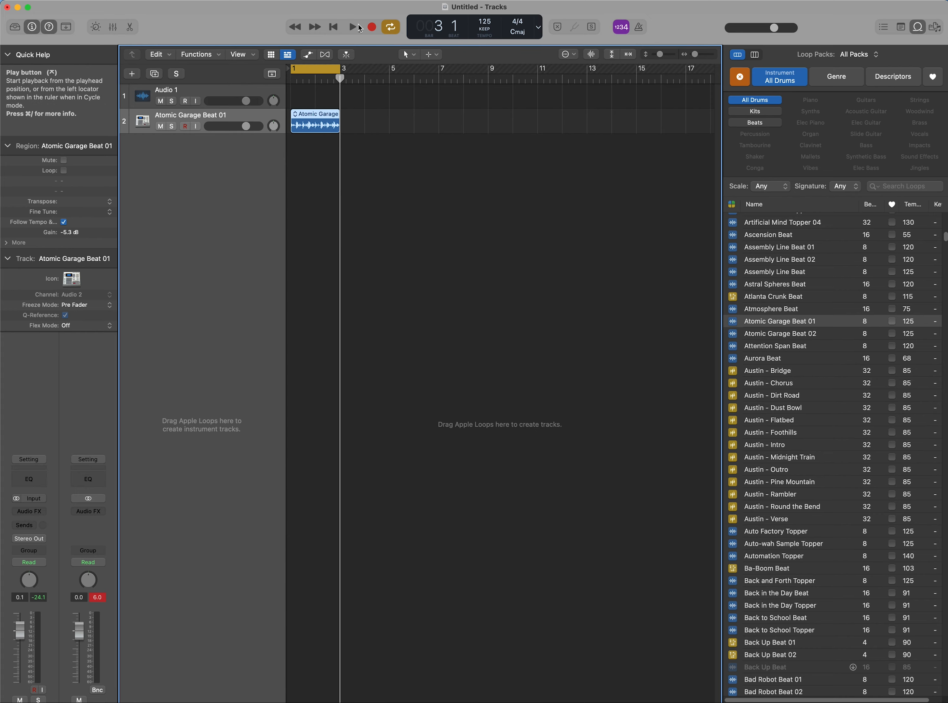
click(292, 80)
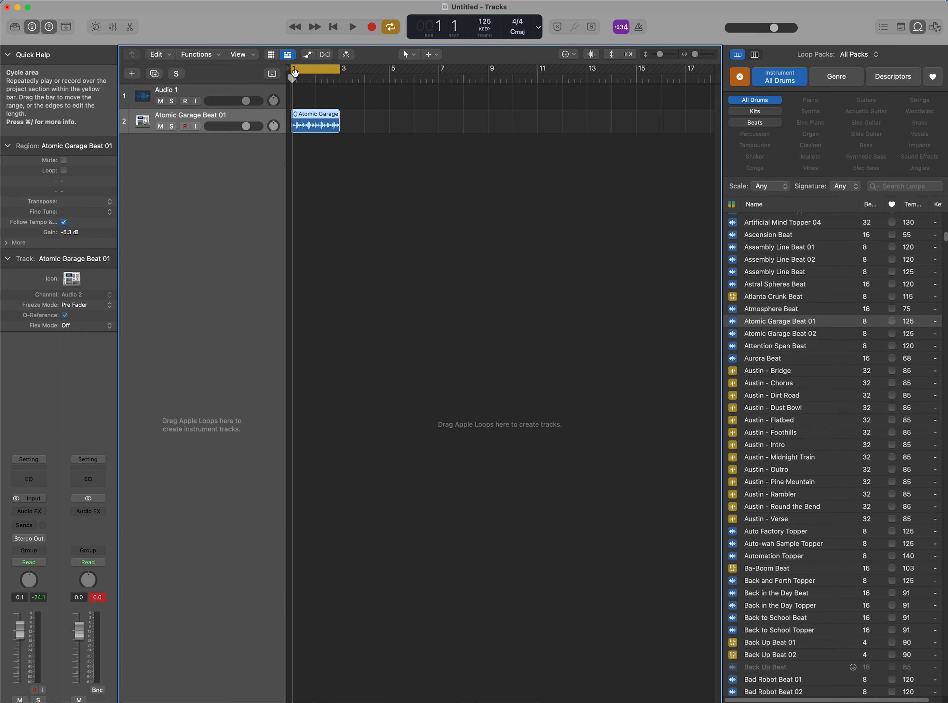
click(353, 26)
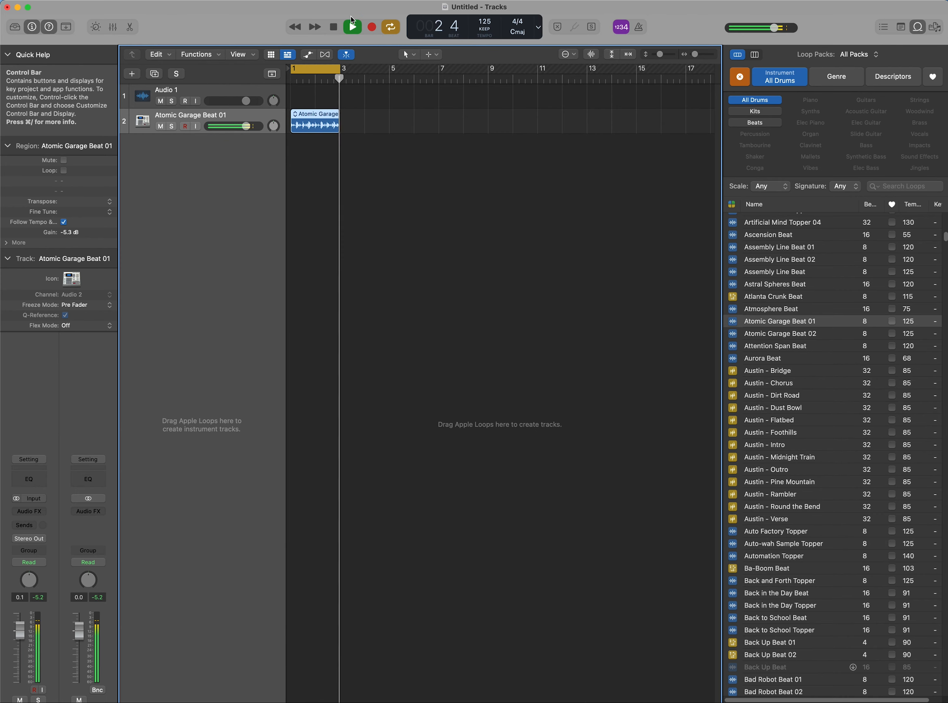
click(334, 27)
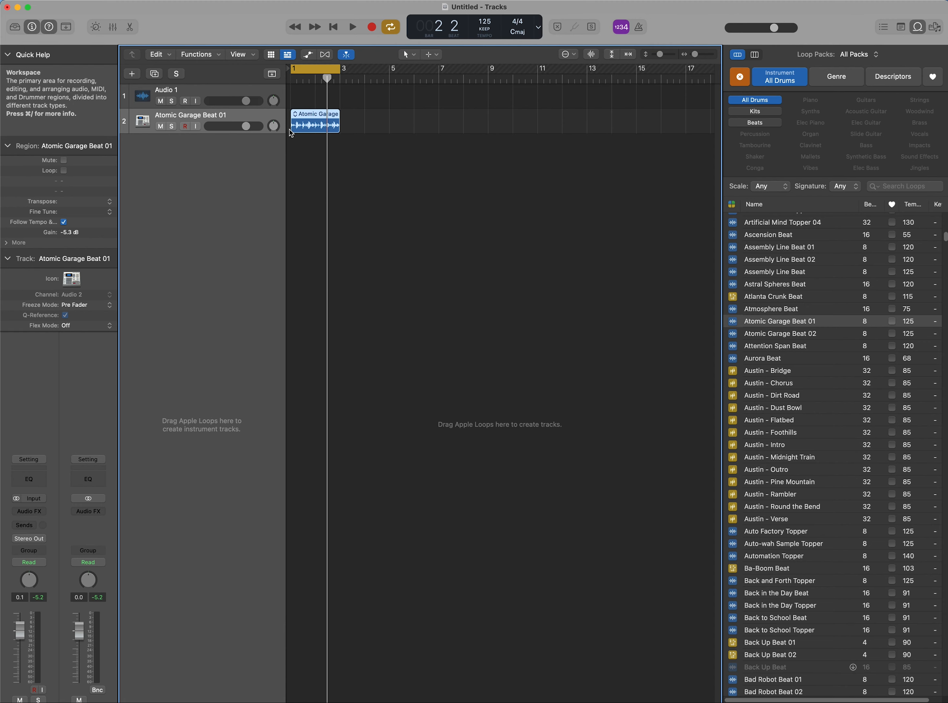
Step: Delete the empty Audio 1 track and enlarge the window so the channel strips fit
click(184, 94)
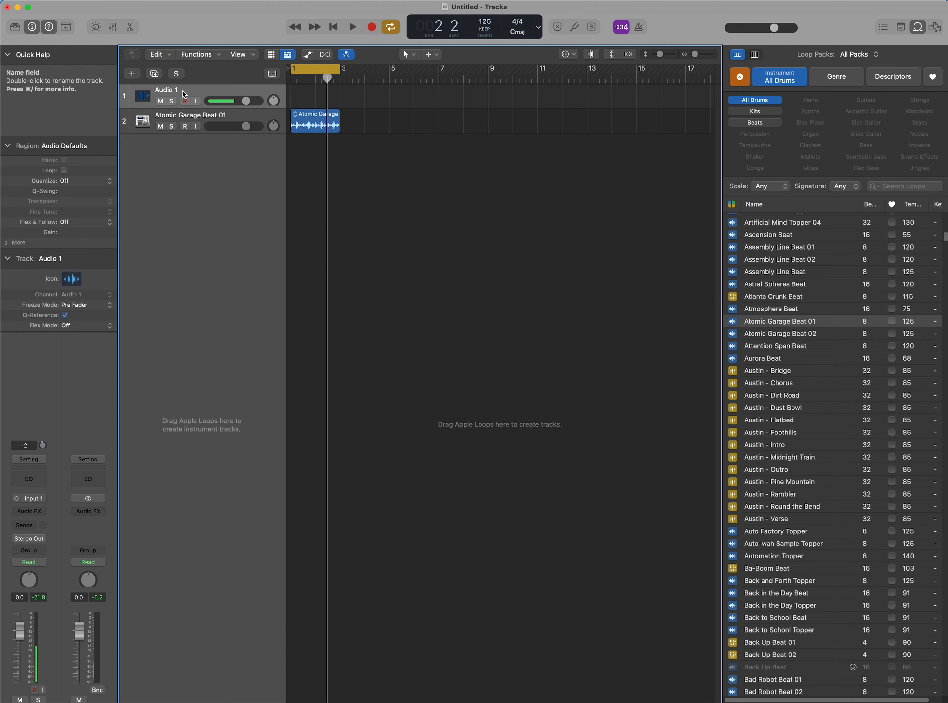
key(super+BackSpace)
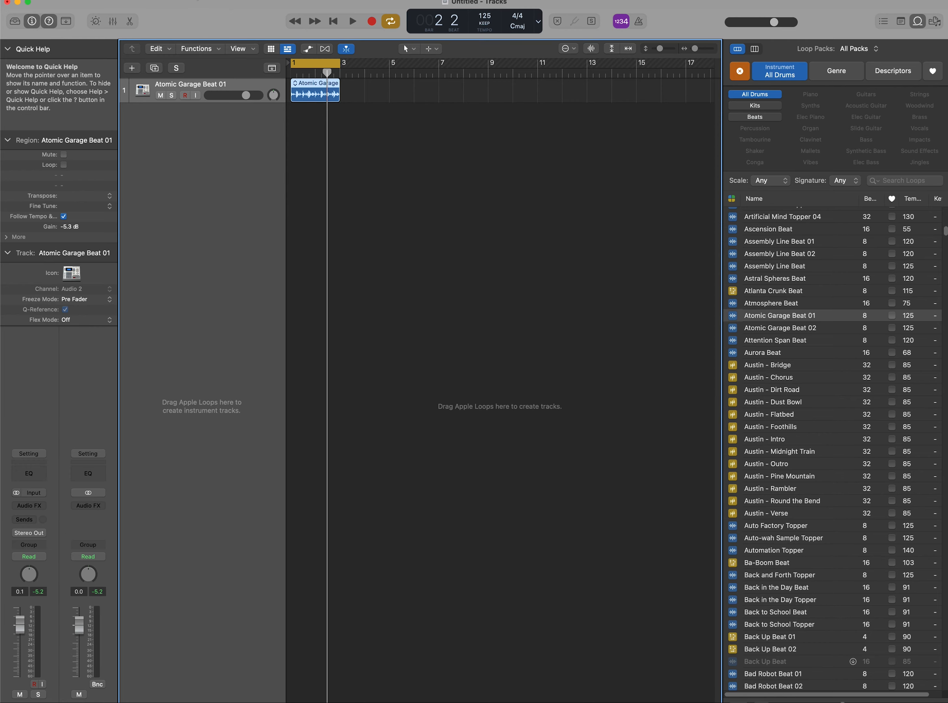
mouse_move(200, 3)
mouse_down()
mouse_move(205, 43)
mouse_move(202, 16)
mouse_up()
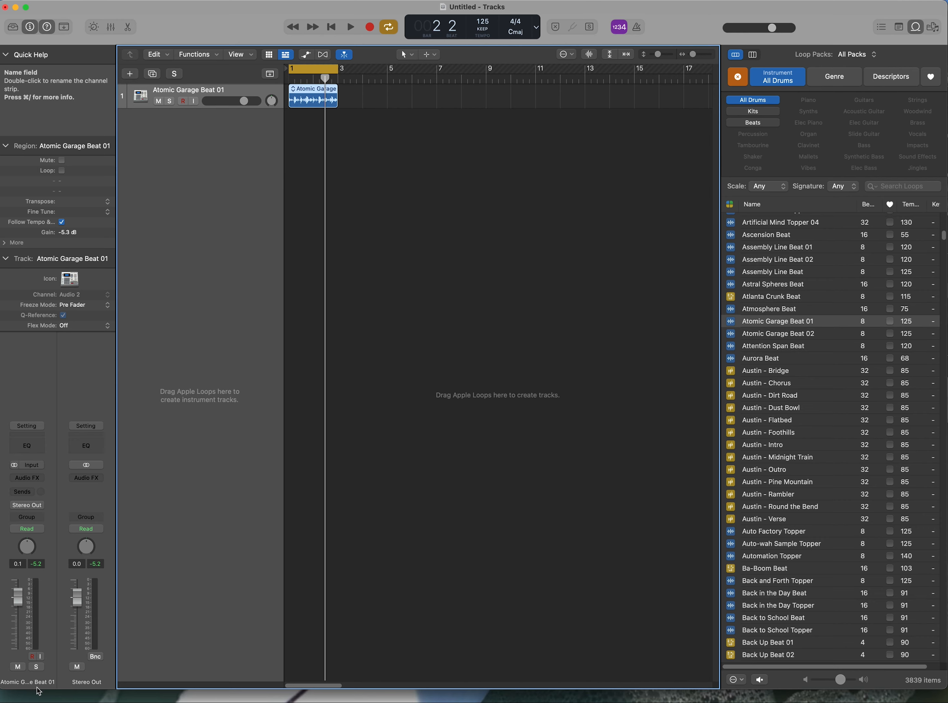
drag(36, 689, 88, 701)
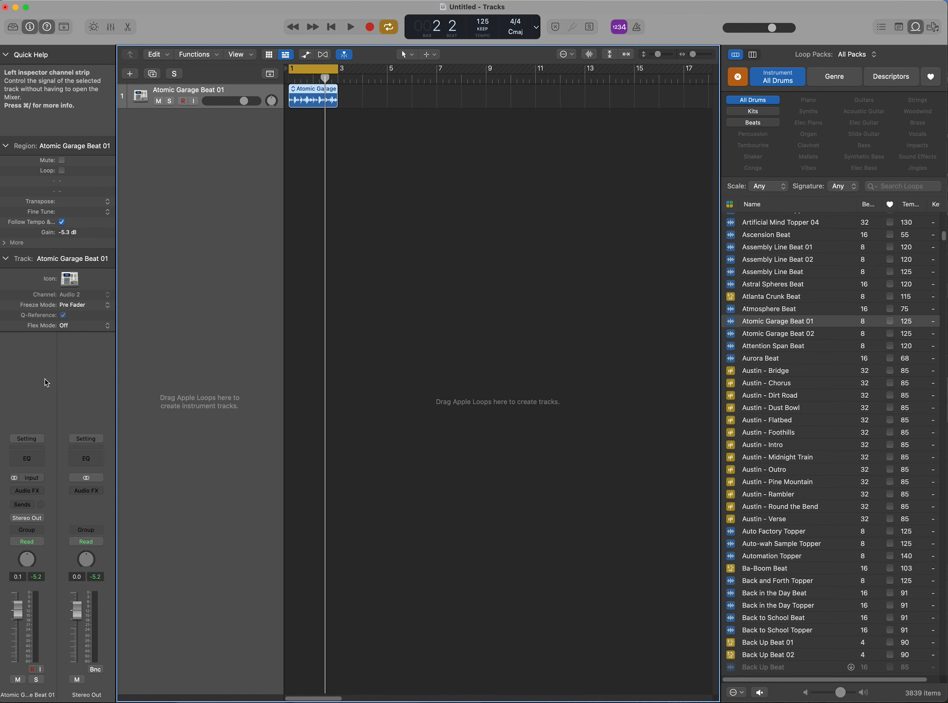
Step: Add a Channel EQ to the drum track and move its window below the tracks
click(31, 459)
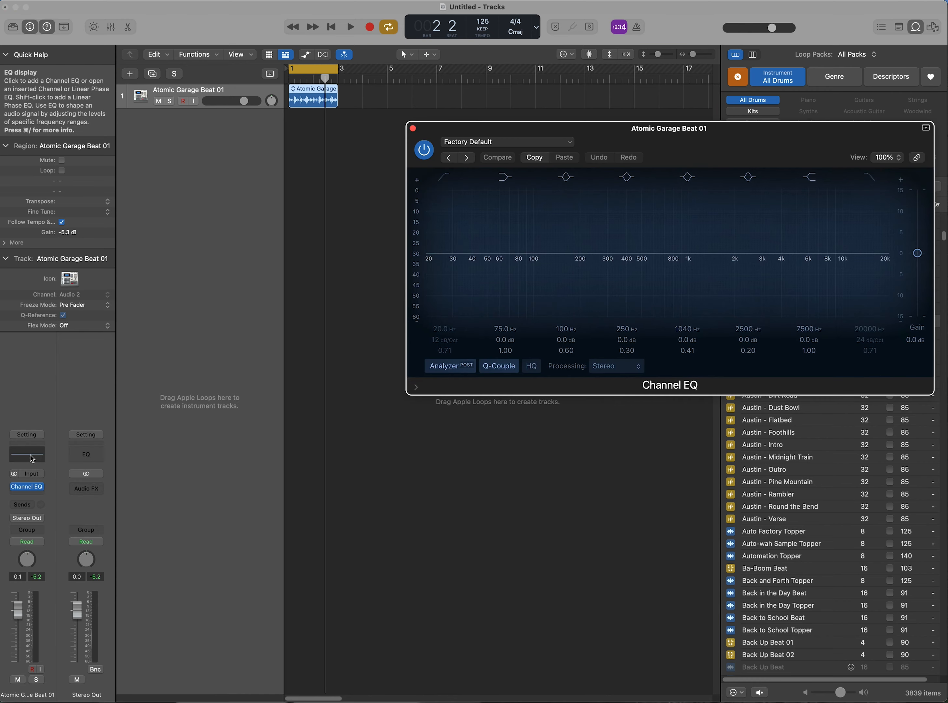
drag(628, 132, 457, 423)
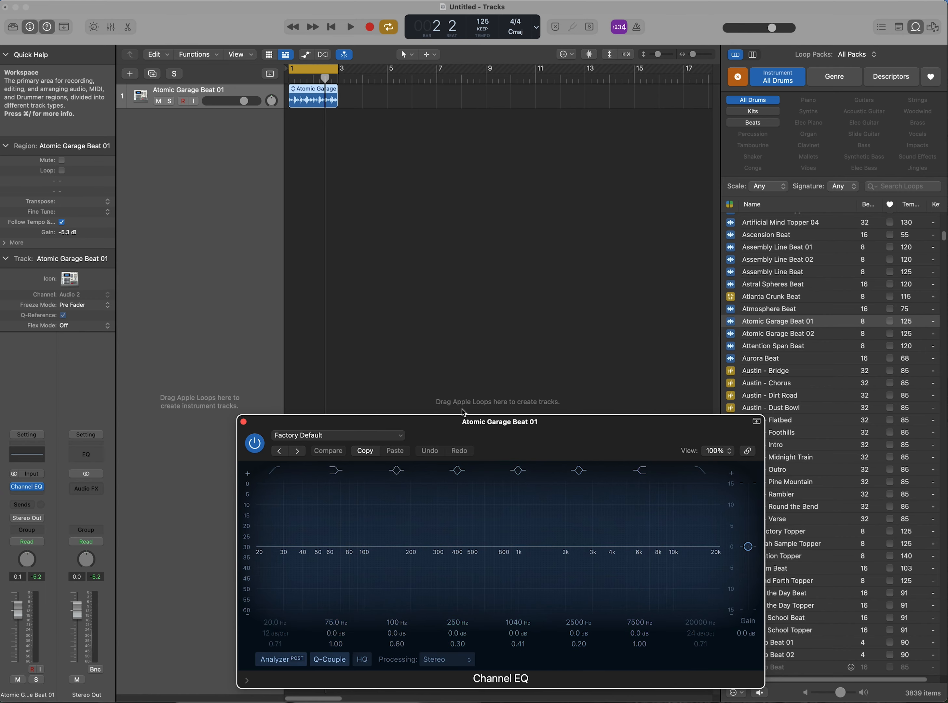
drag(462, 425, 427, 414)
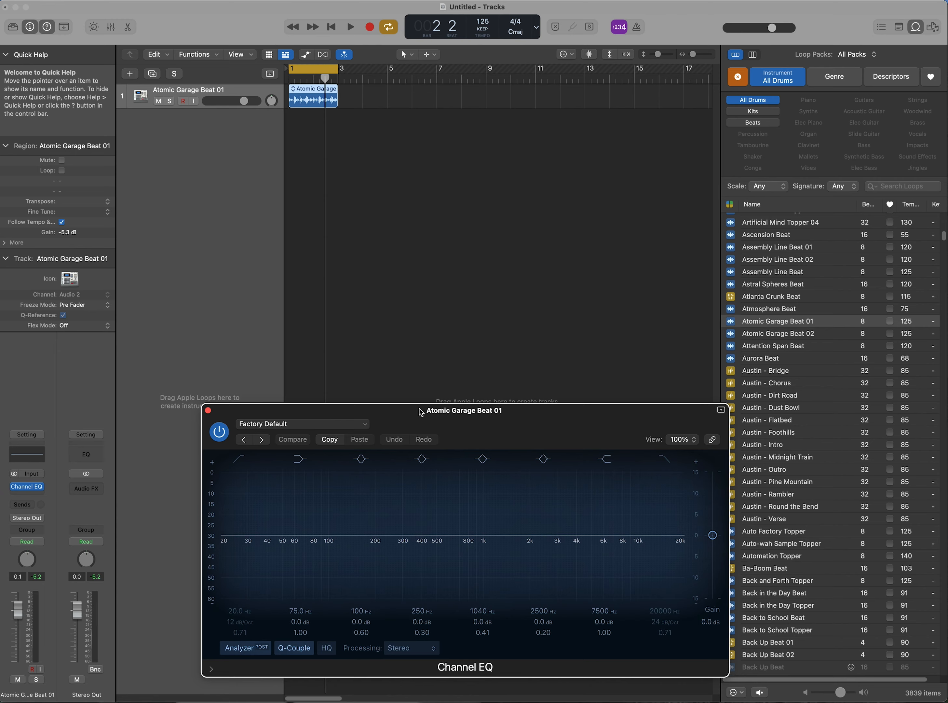
click(42, 490)
Step: Play the loop through the flat Factory Default Channel EQ at lower volume and open its presets
mouse_move(70, 499)
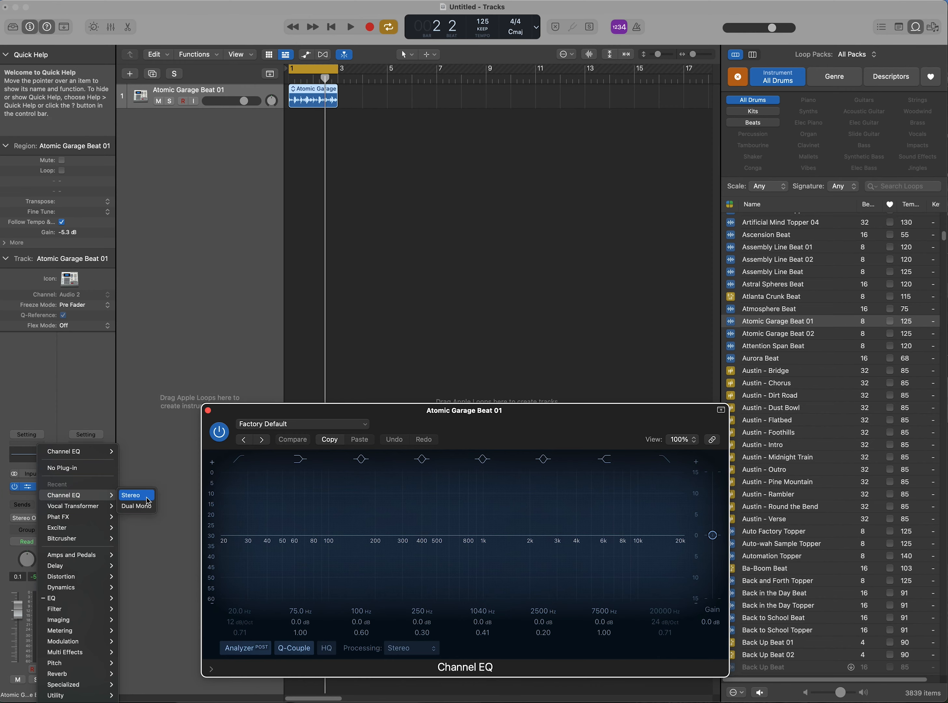
click(558, 431)
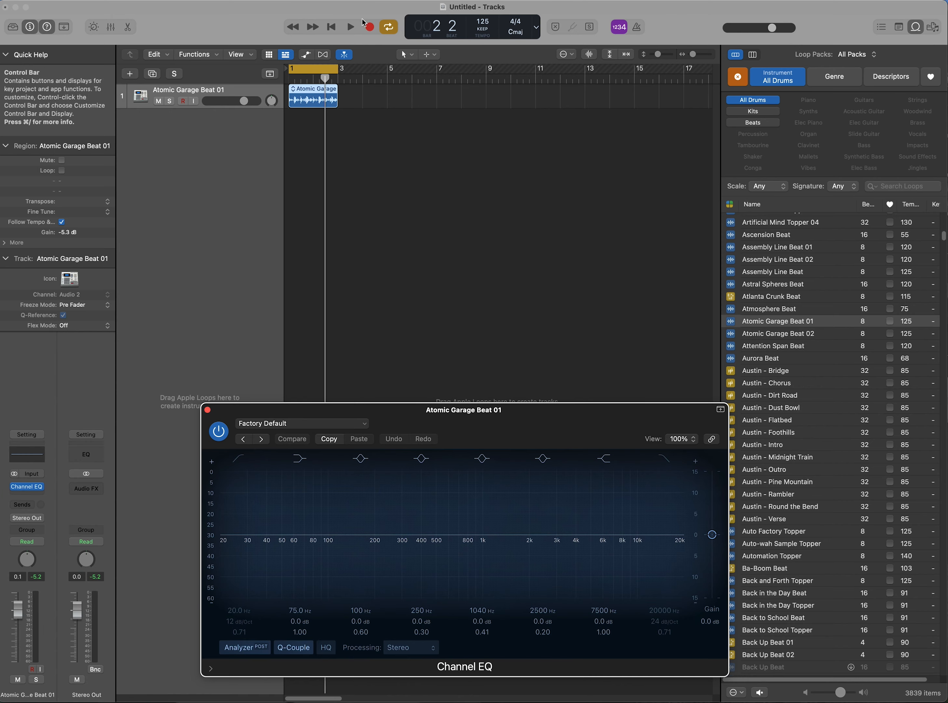
click(351, 27)
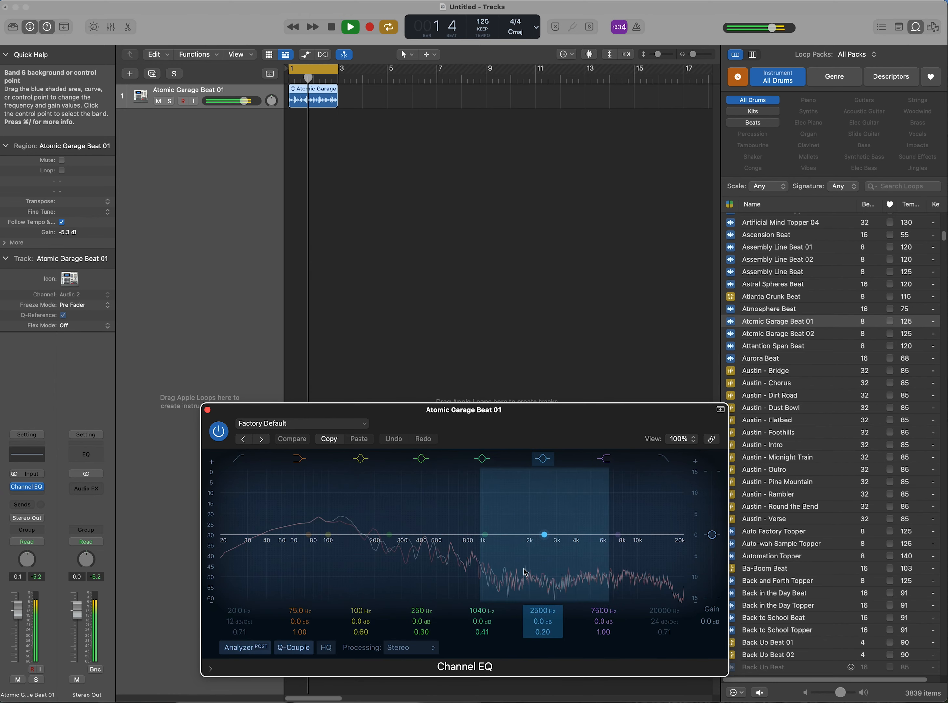
key(XF86AudioLowerVolume)
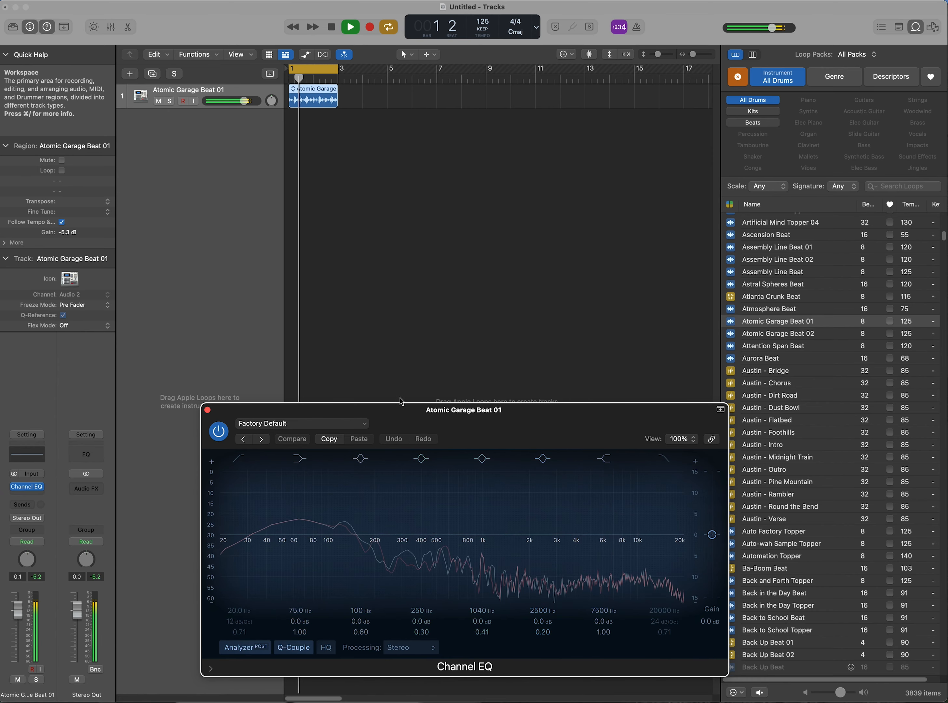
click(366, 423)
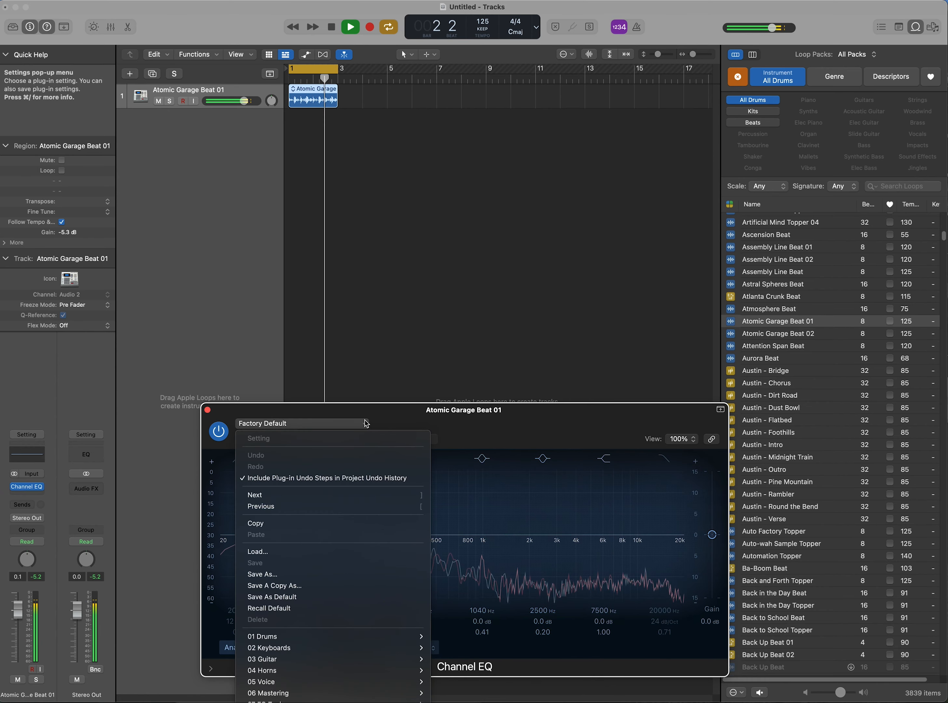
Step: Load the 01 Drums > Brighten Hi Hat preset, then step to Brighten Overheads
mouse_move(419, 638)
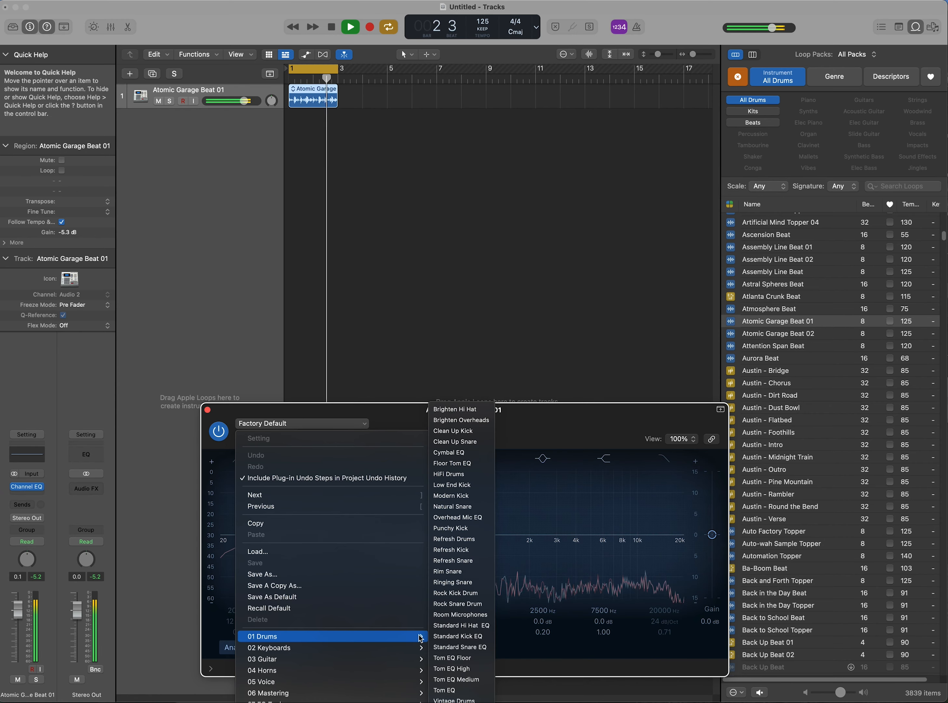
click(481, 406)
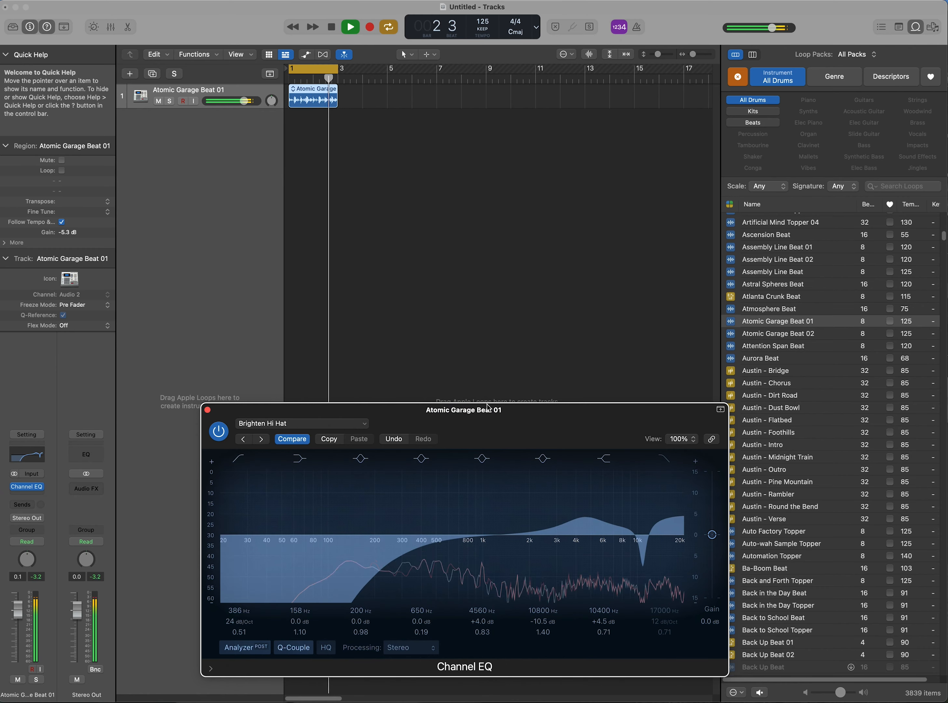
key(XF86AudioLowerVolume)
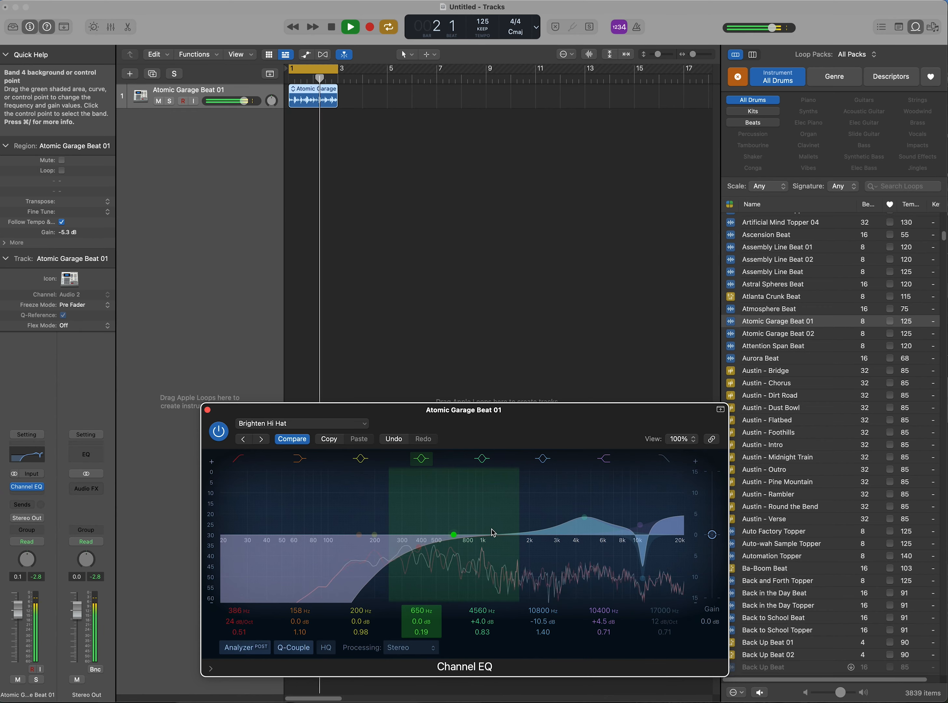
key(])
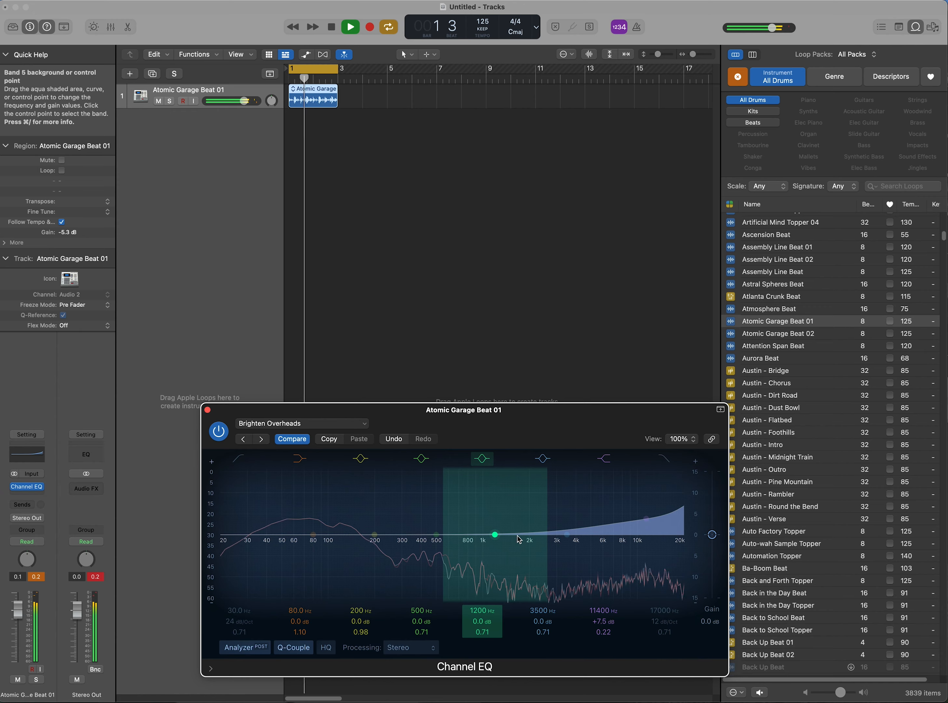
Step: Step to the Clean Up Kick preset and compare it against the flat EQ sound
key(])
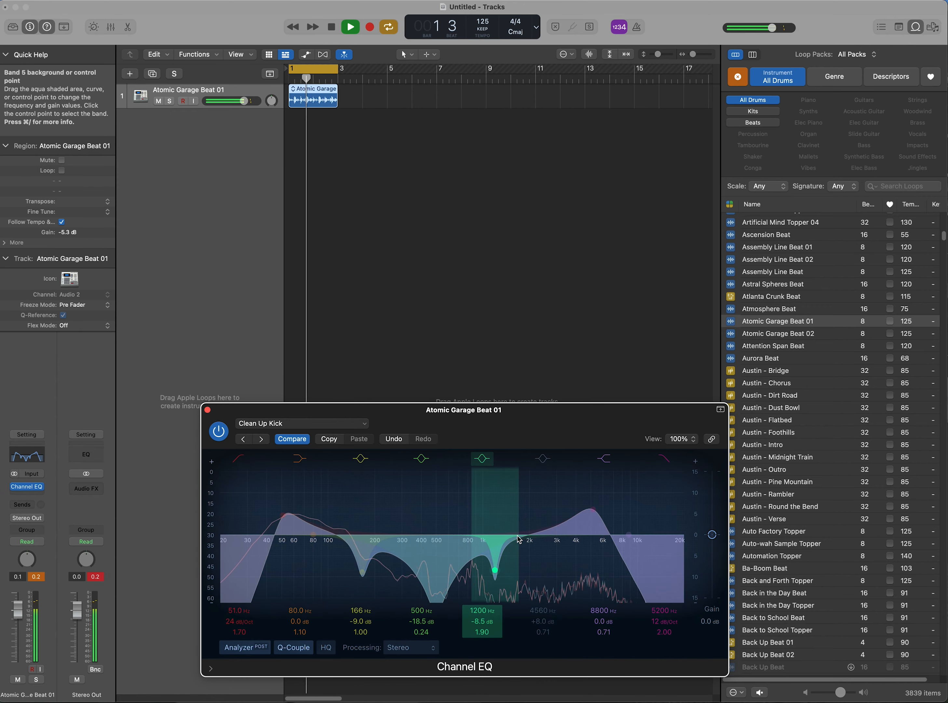
key(XF86AudioRaiseVolume)
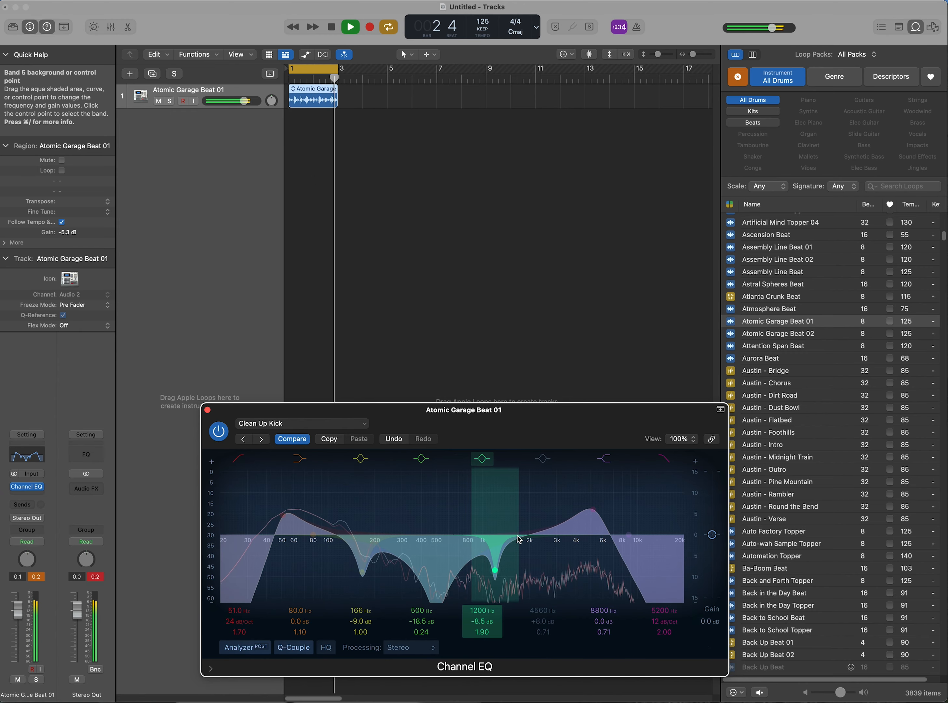
key(XF86AudioRaiseVolume)
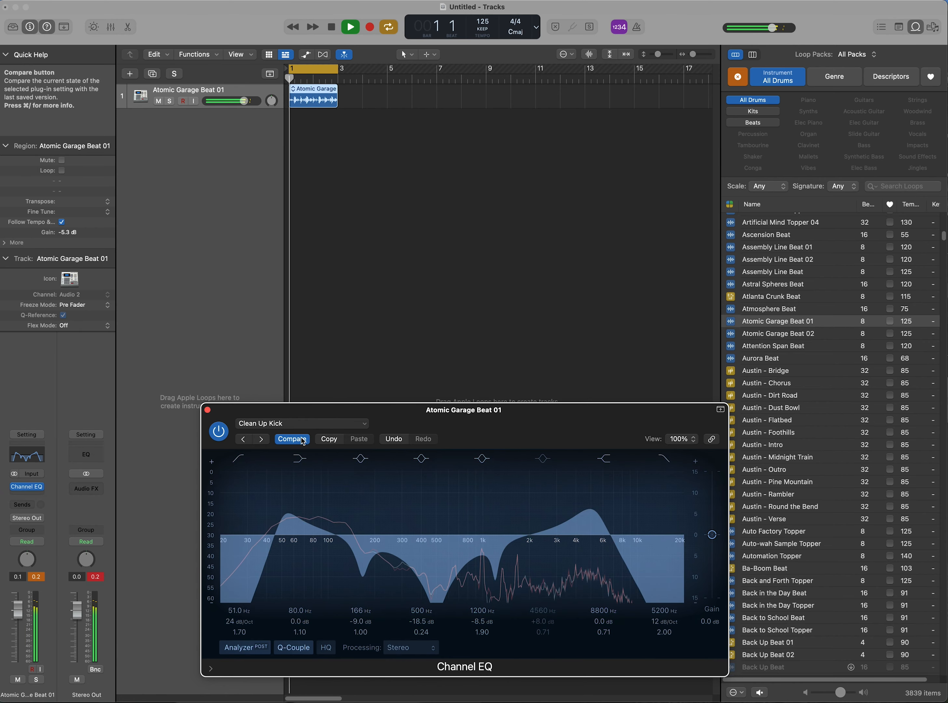
key(XF86AudioLowerVolume)
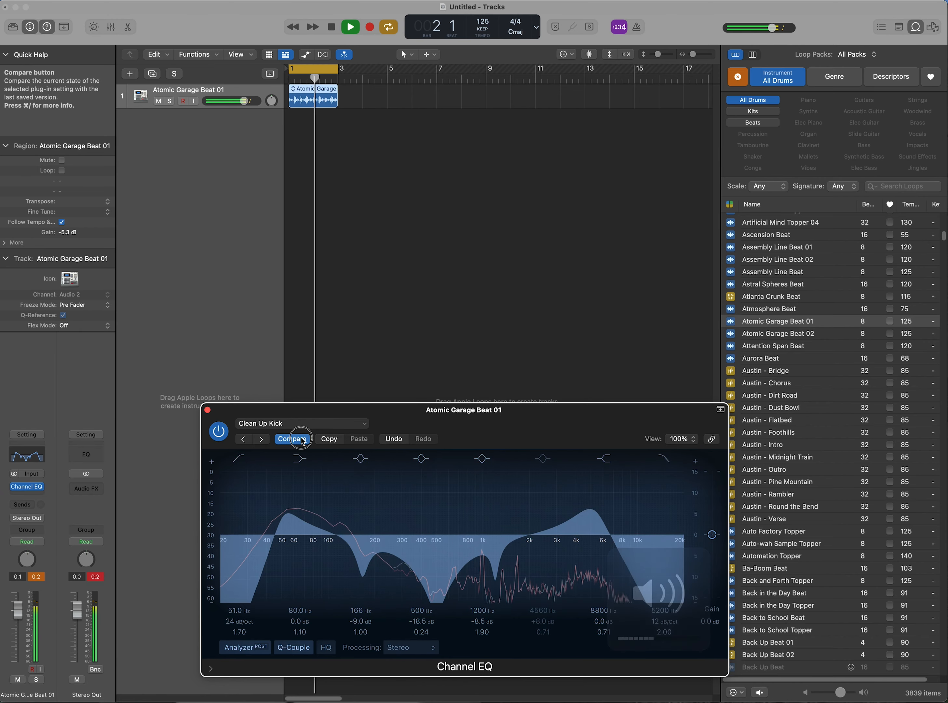
click(301, 439)
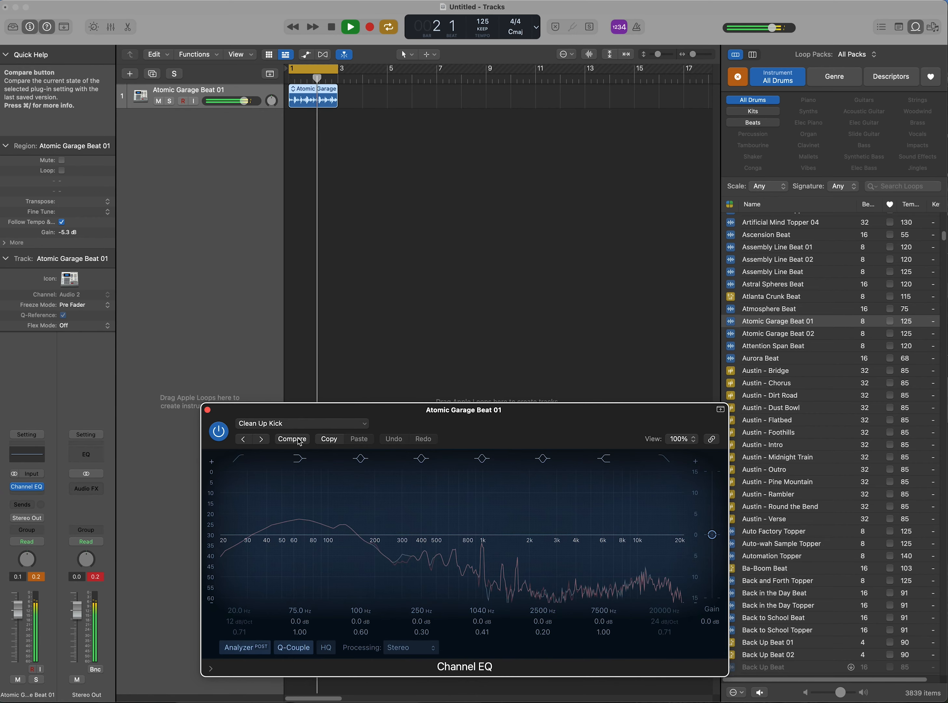
click(299, 440)
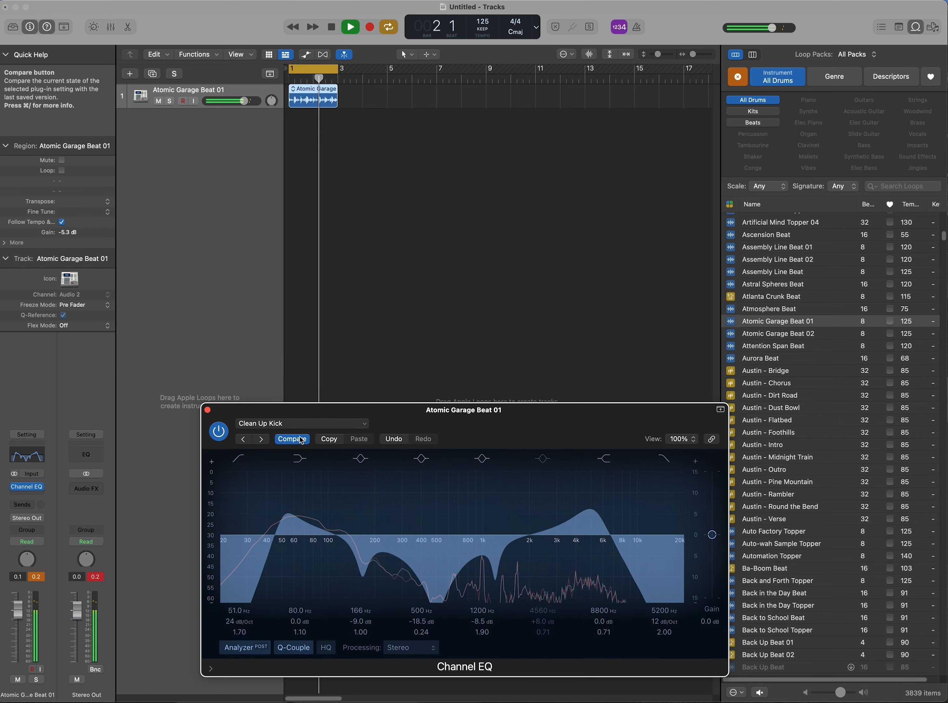
click(301, 440)
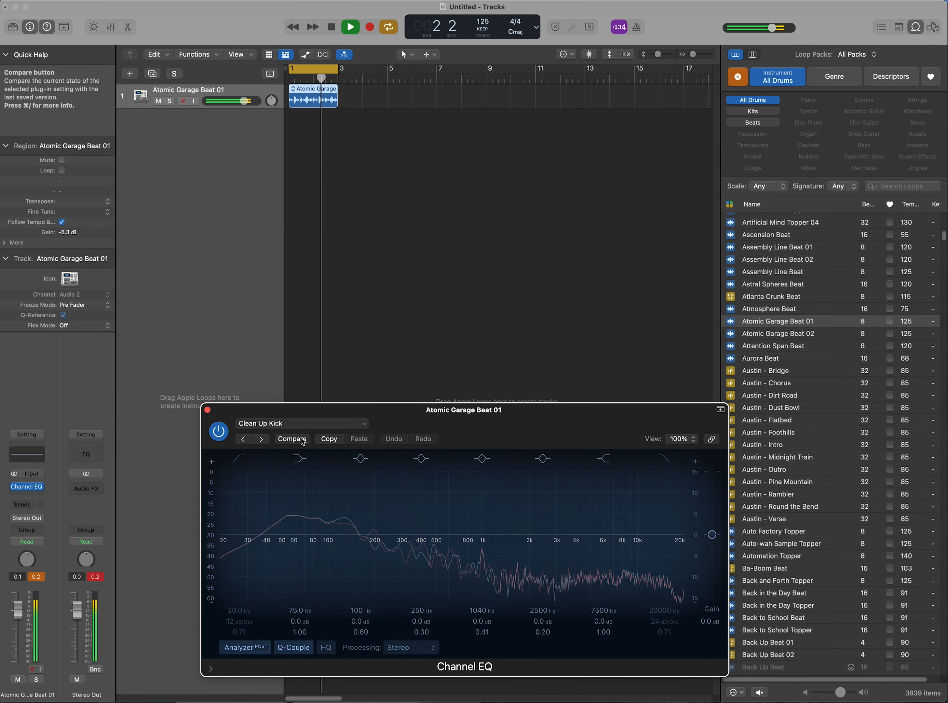
click(302, 440)
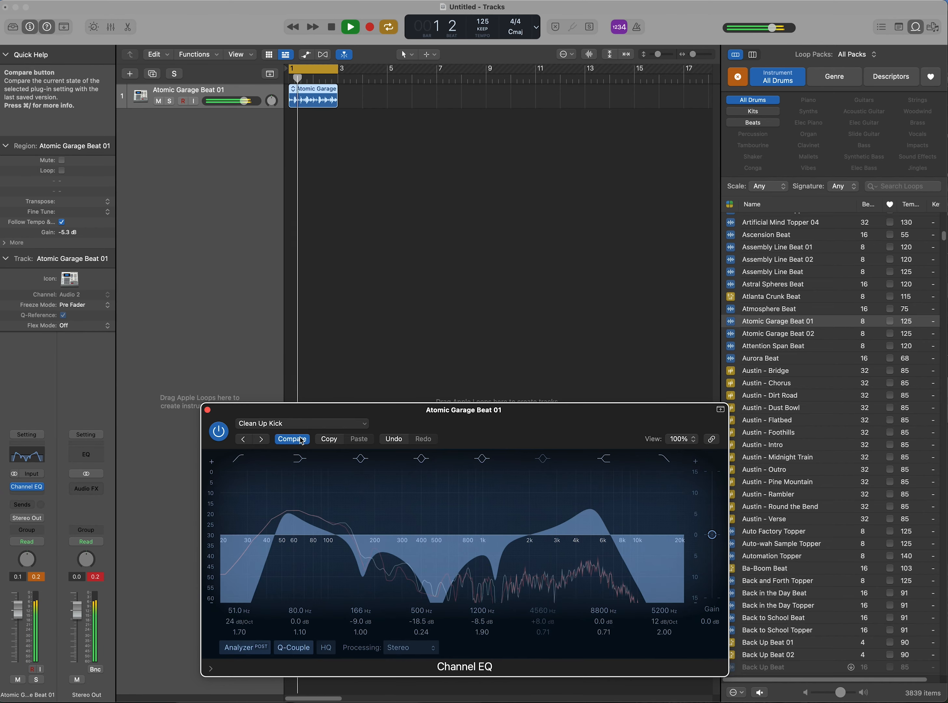
Step: Audition Clean Up Snare, Cymbal EQ and HiFi Drums, settle on Floor Tom EQ, and stop playback
key(bracketright)
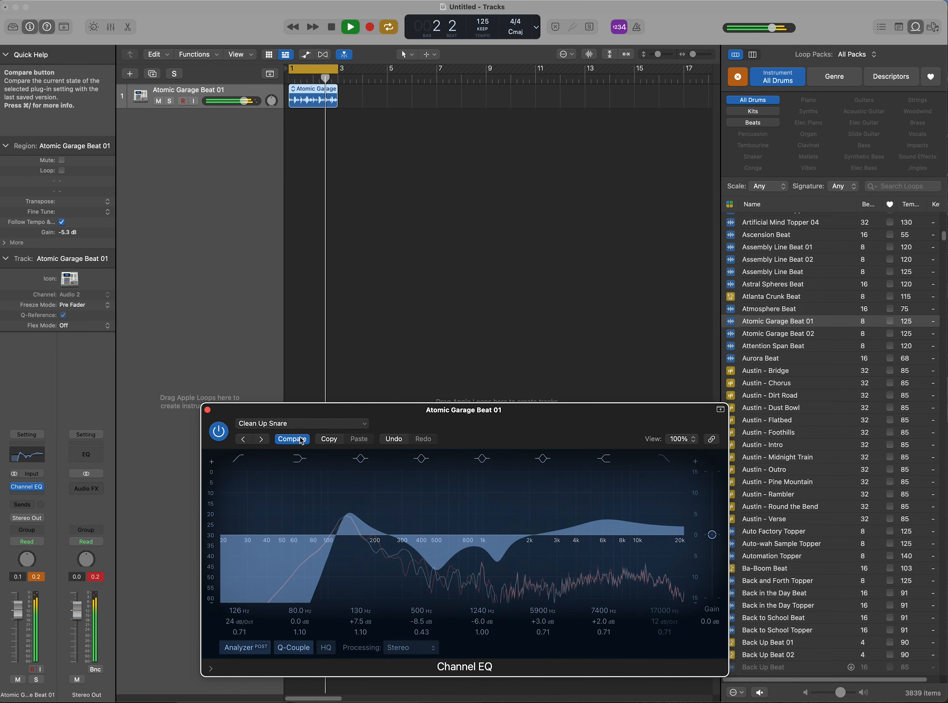
key(bracketright)
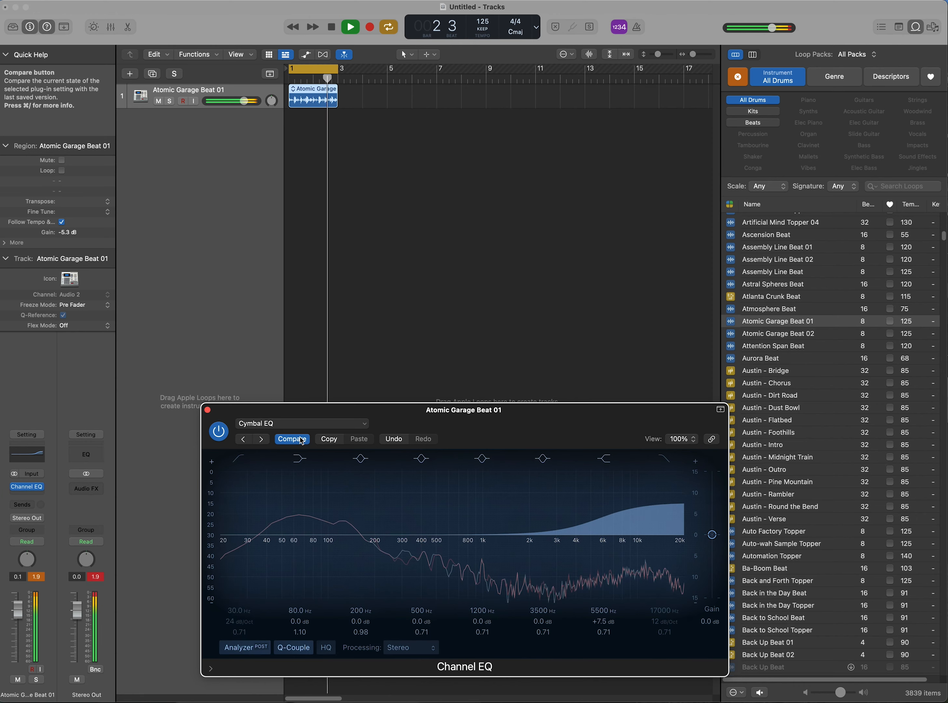
key(bracketright)
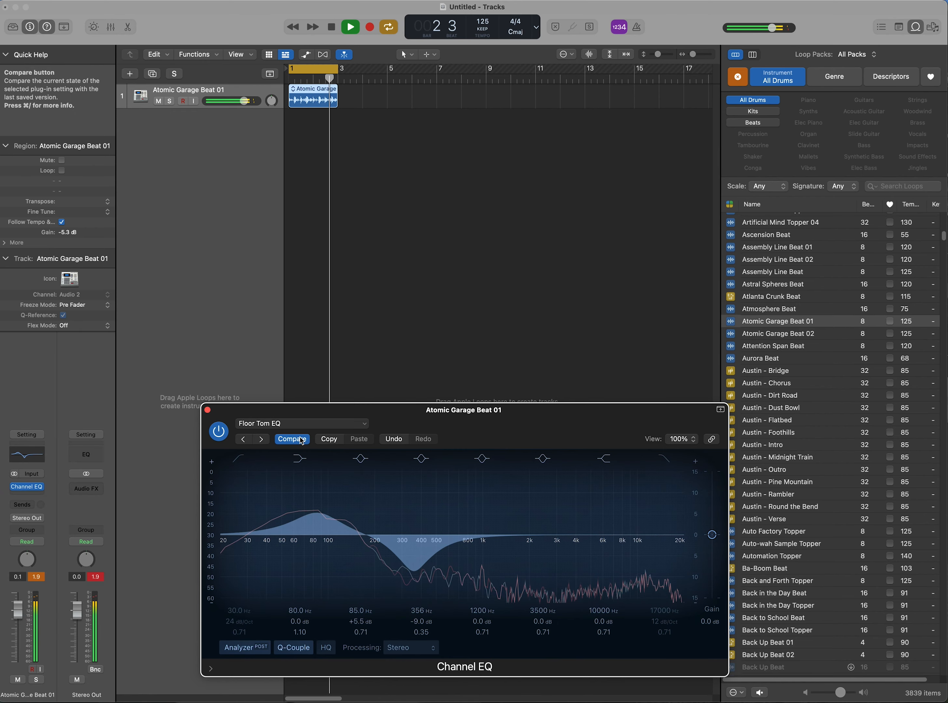
key(bracketright)
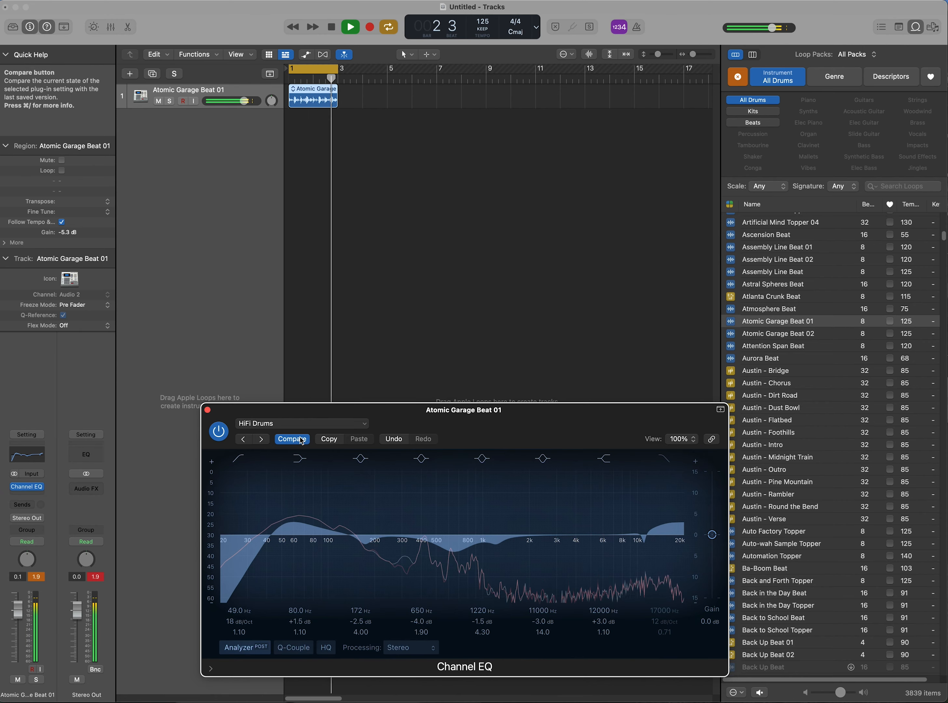
key(bracketleft)
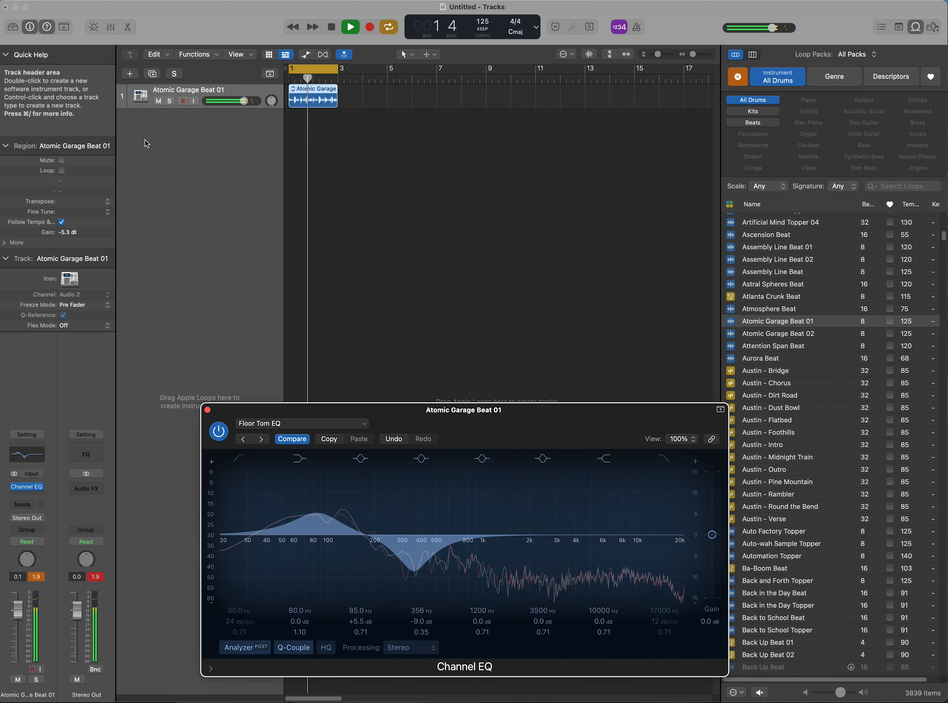
click(331, 27)
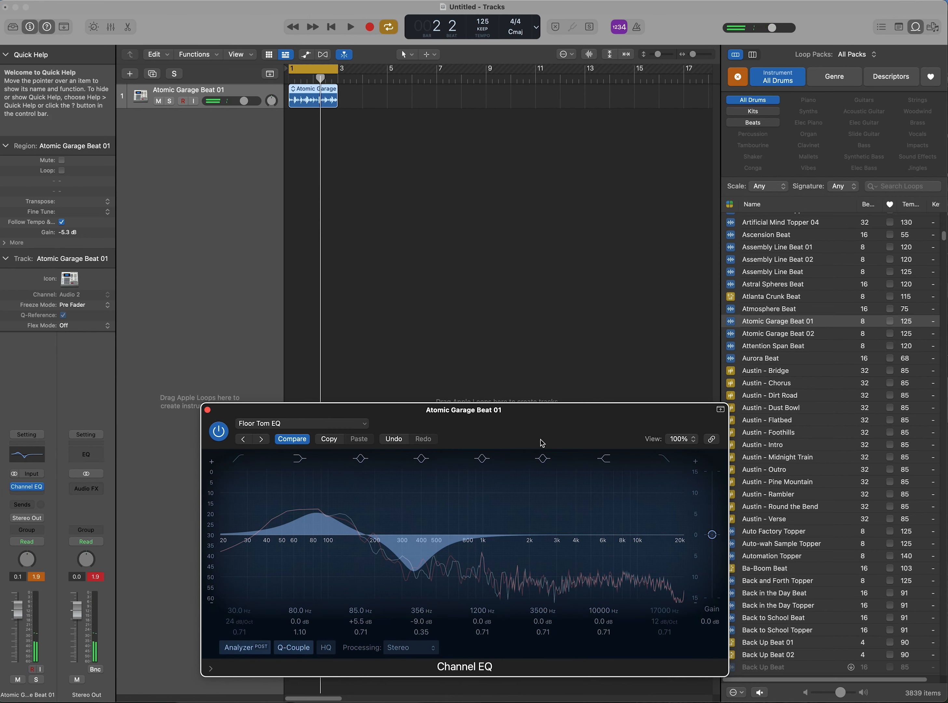
Step: Open the Channel EQ presets menu and show the 01 Drums submenu
click(366, 426)
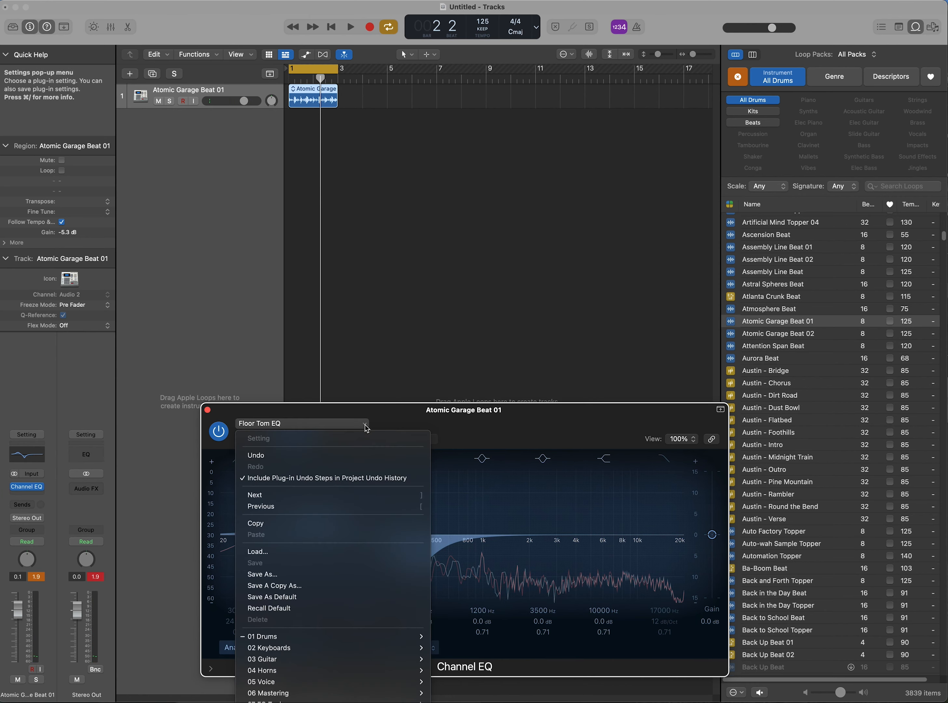
mouse_move(417, 638)
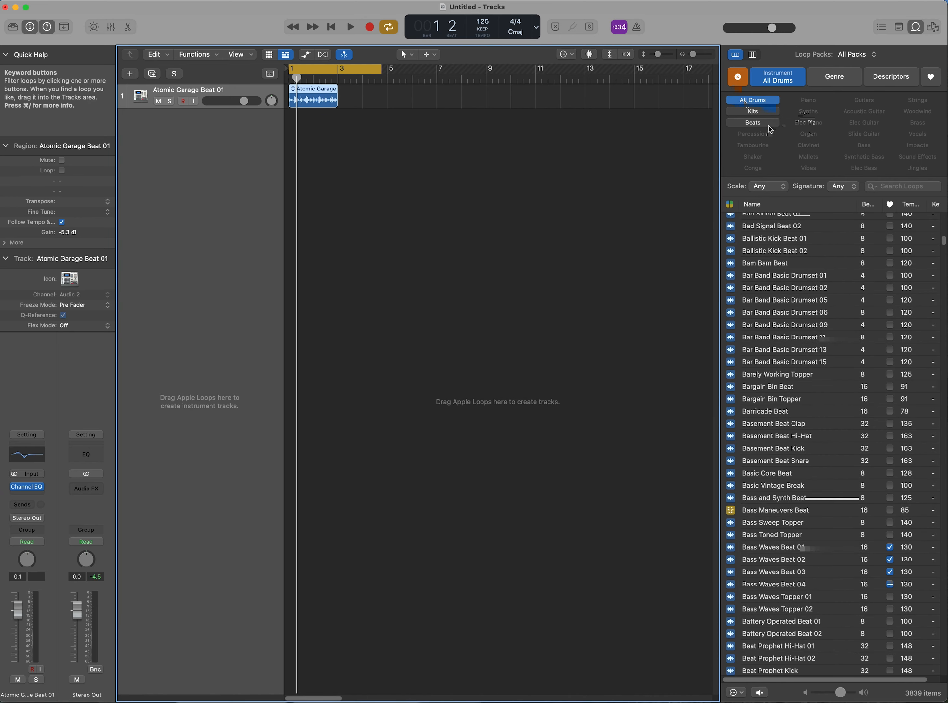
Step: Filter loops to Synths, preview A-Game Gated Synth 02, and add it as a new track
click(765, 101)
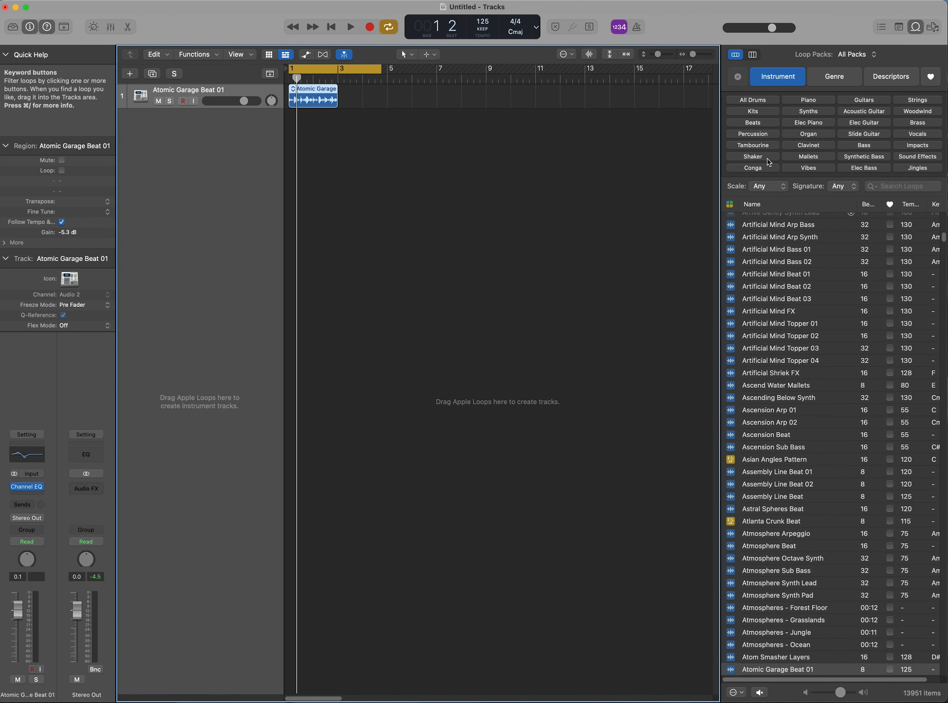
click(822, 112)
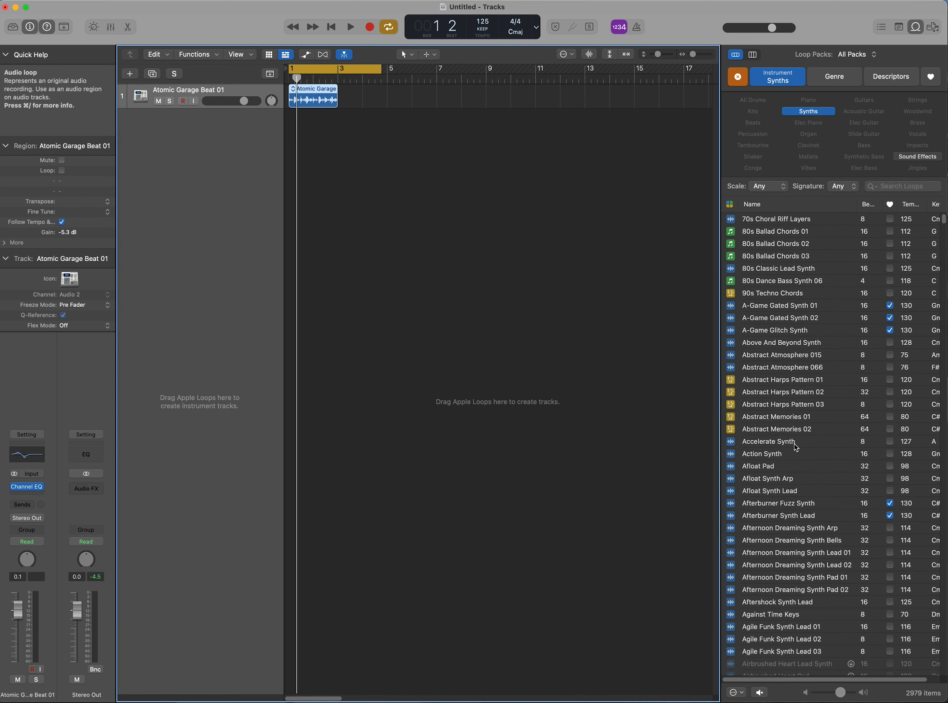
click(730, 319)
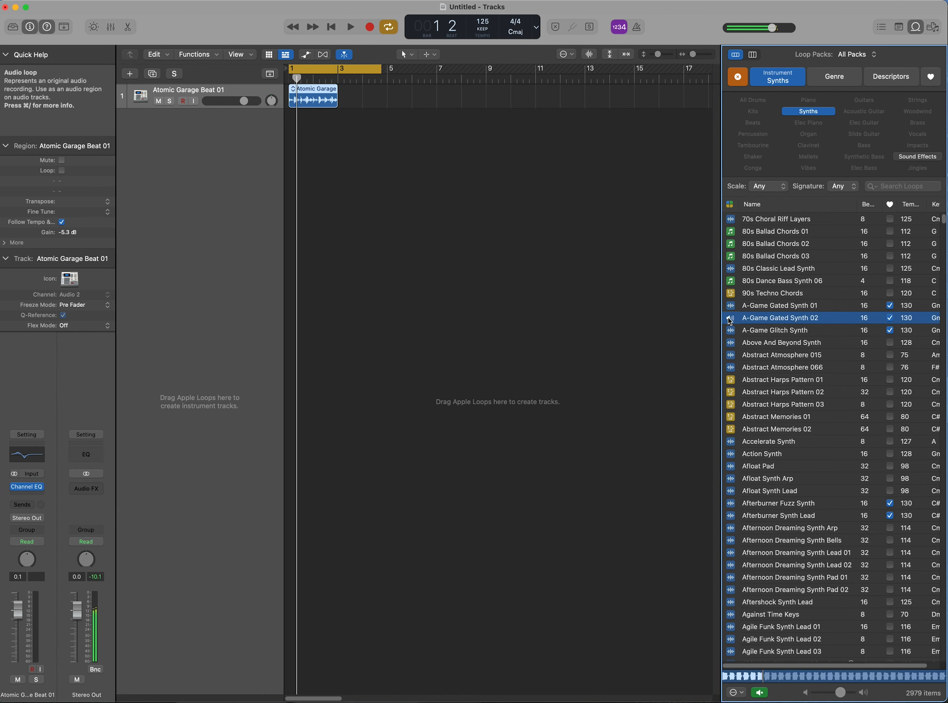
drag(729, 321, 292, 246)
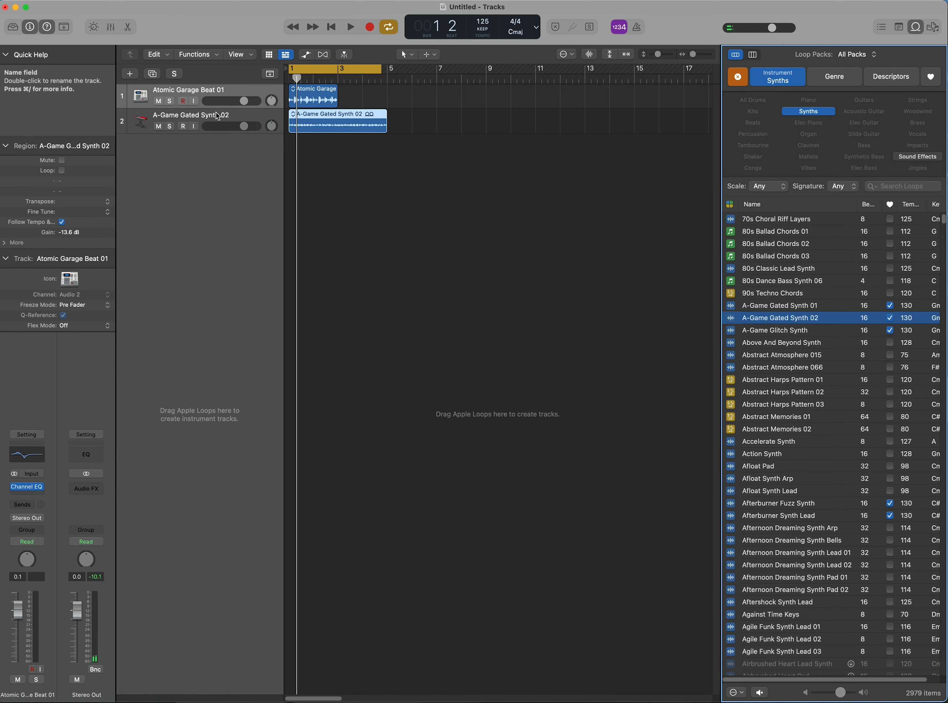
click(254, 122)
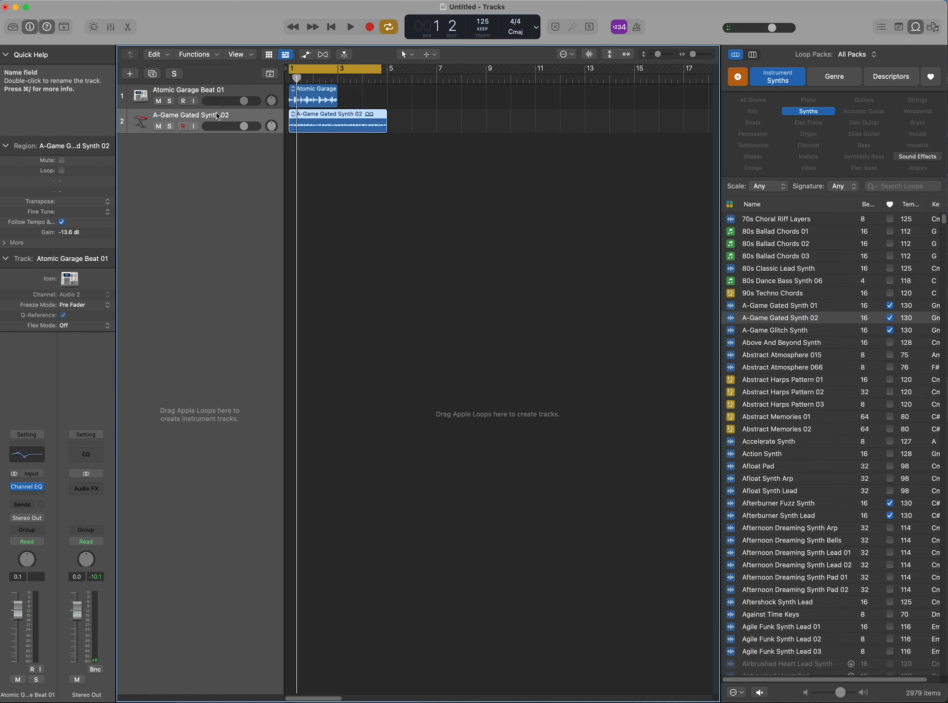
Step: Insert a Channel EQ on the A-Game Gated Synth 02 strip and load the 02 Keyboards > Synth Brighten preset
click(36, 459)
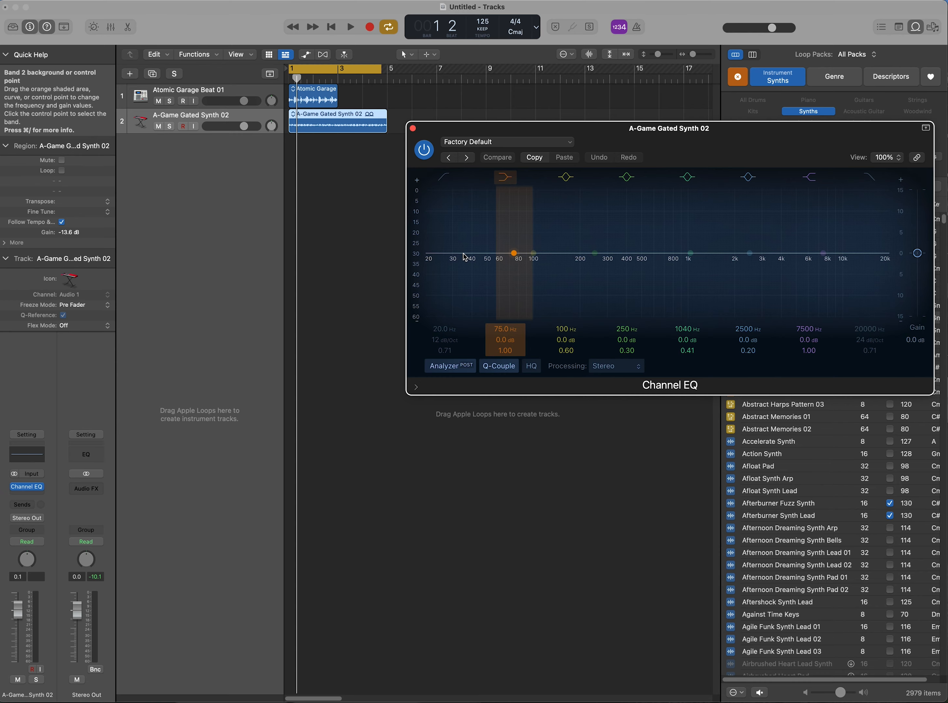
drag(648, 134, 496, 410)
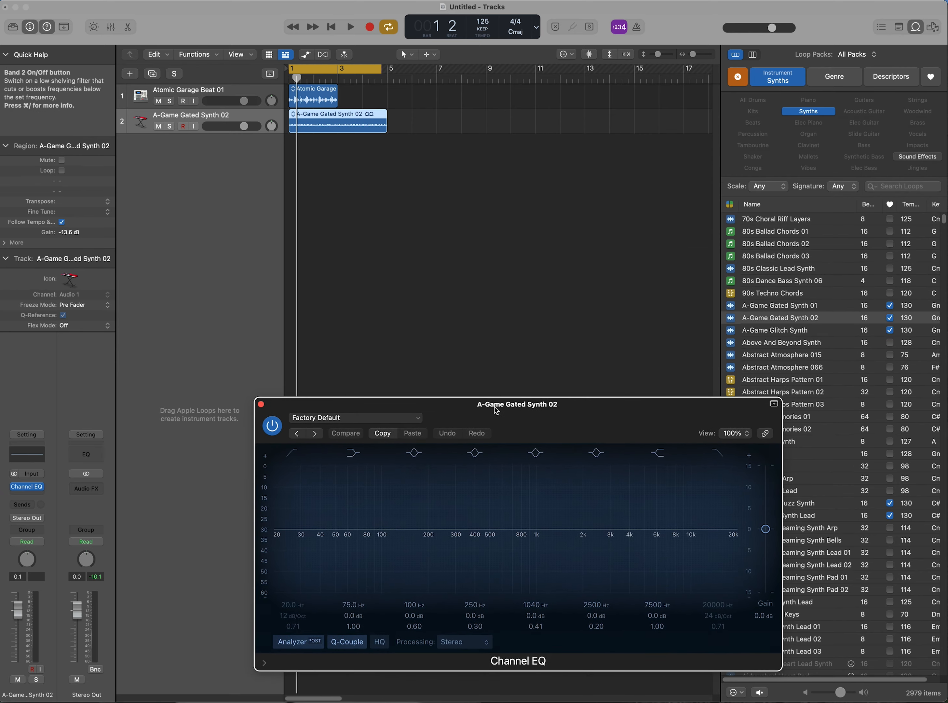
click(413, 418)
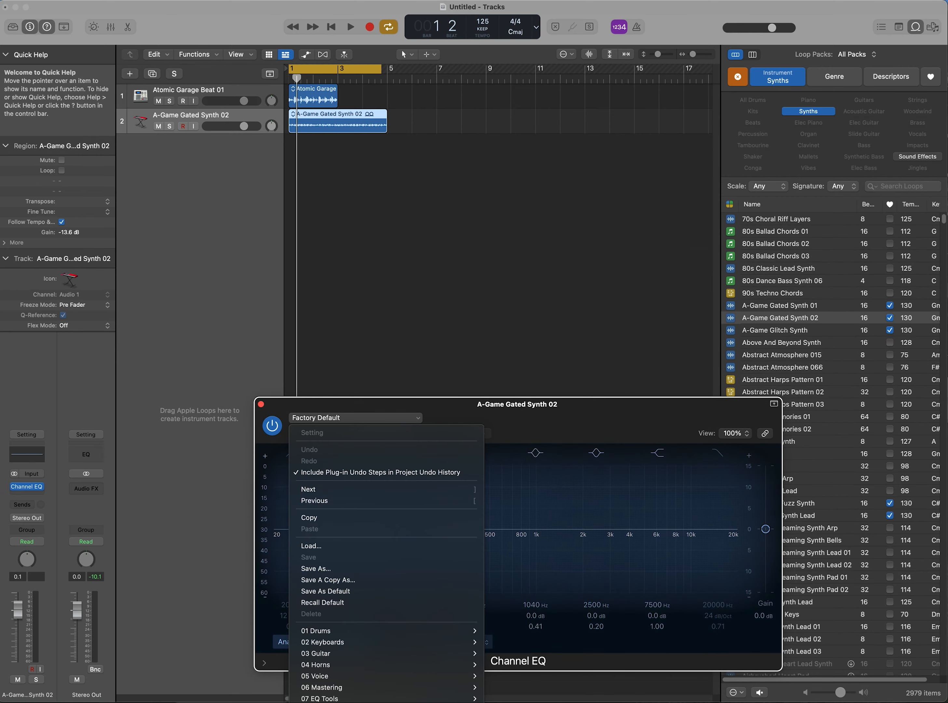
mouse_move(458, 686)
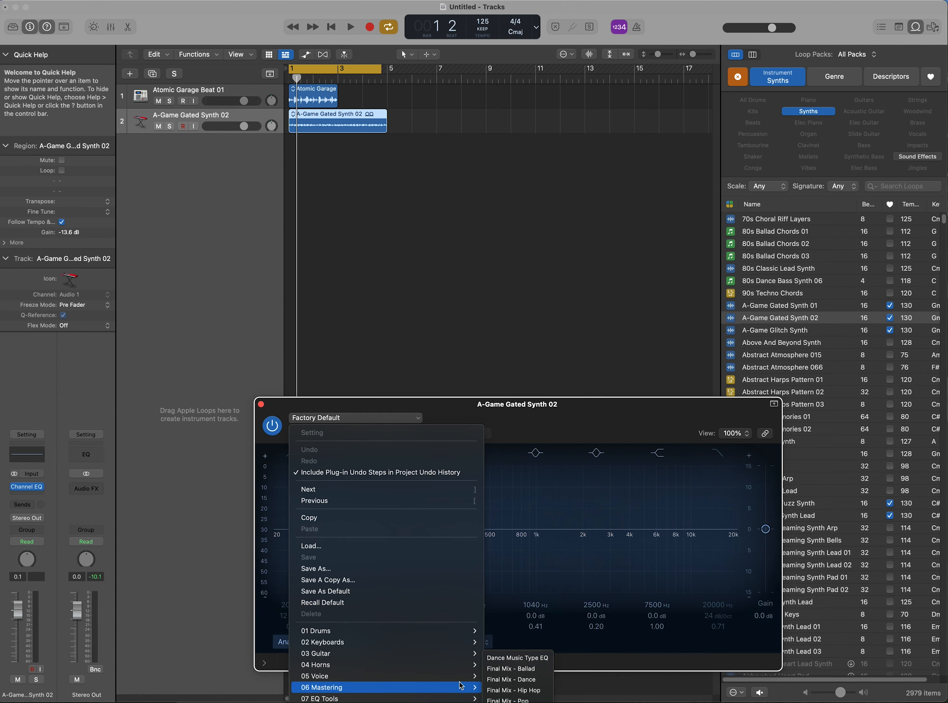
mouse_move(472, 642)
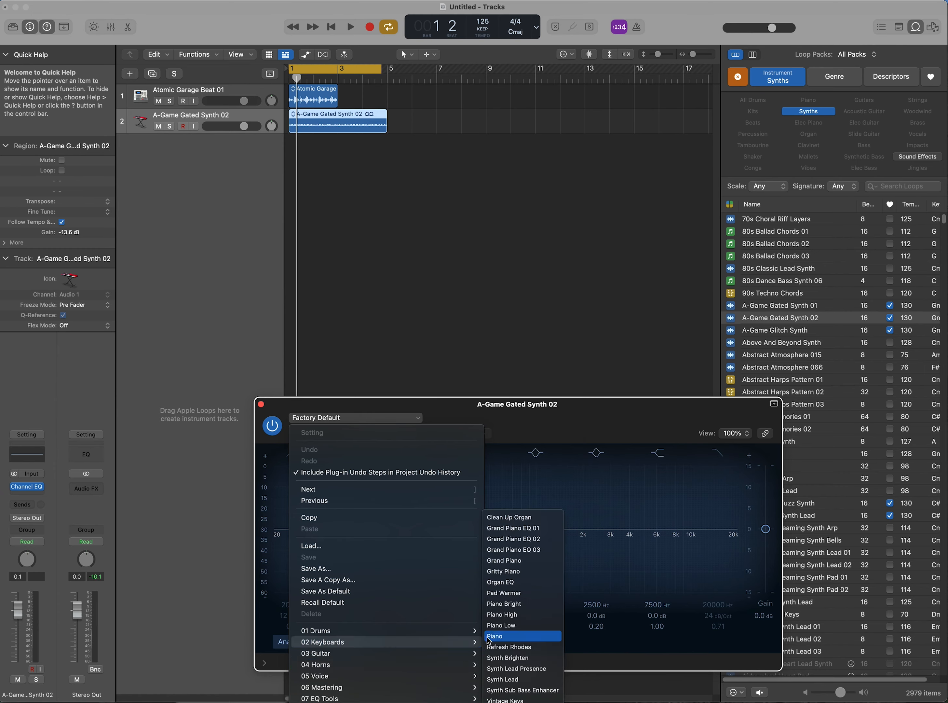
click(516, 660)
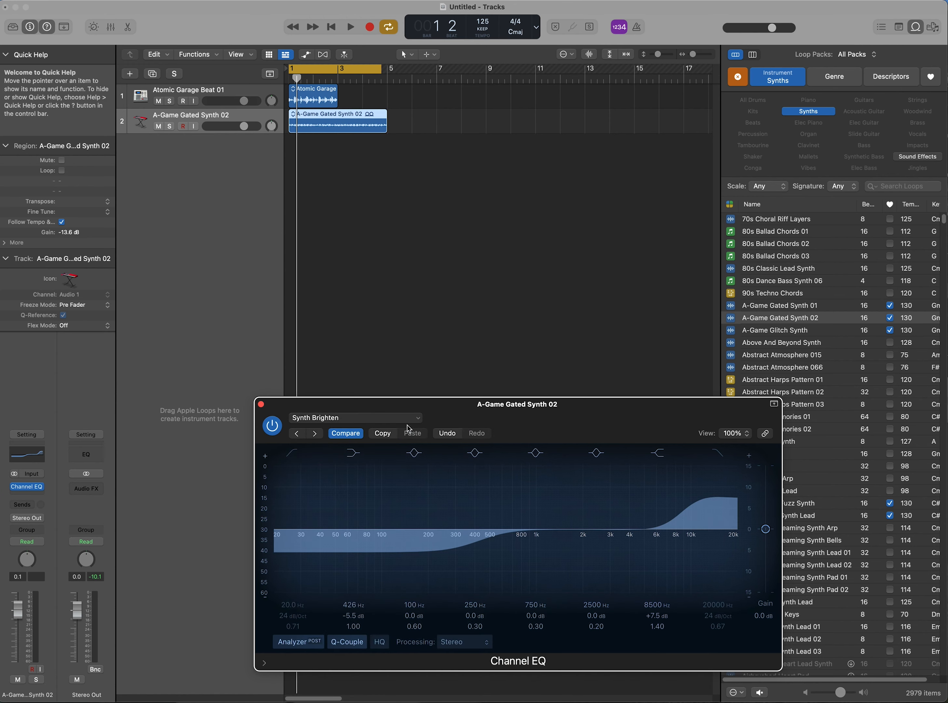
Step: Toggle the EQ's Compare to hear the flat synth, then start the loops playing louder
click(359, 435)
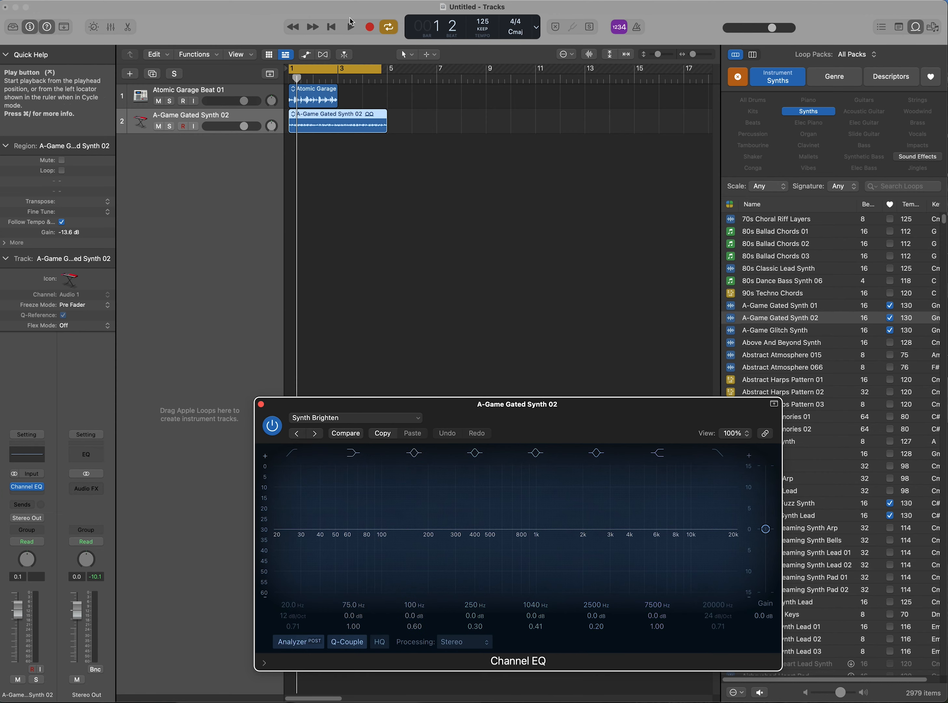
click(350, 26)
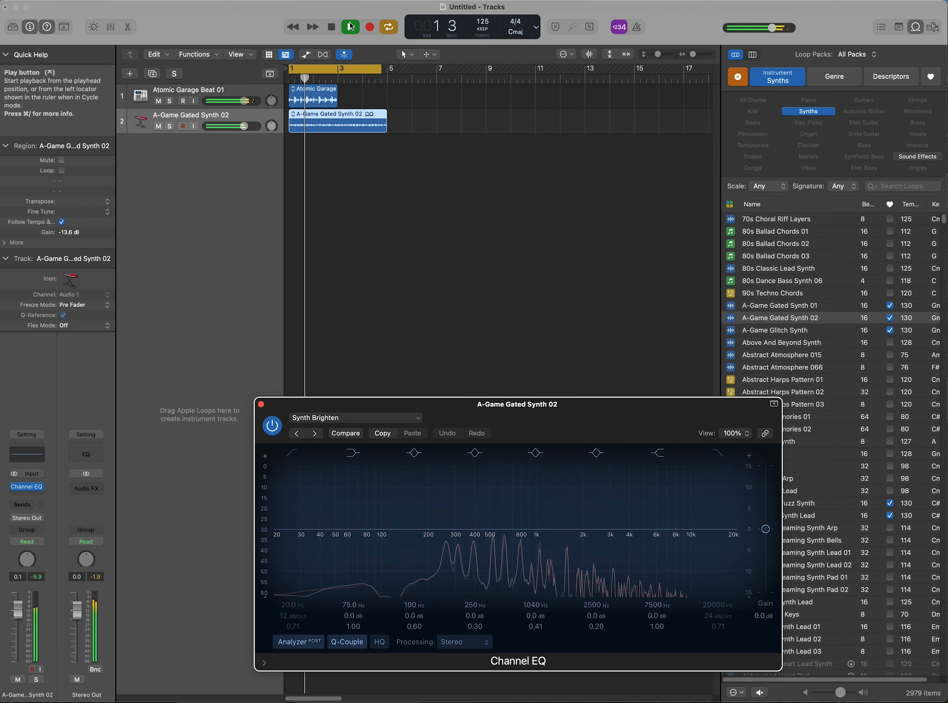
key(XF86AudioRaiseVolume)
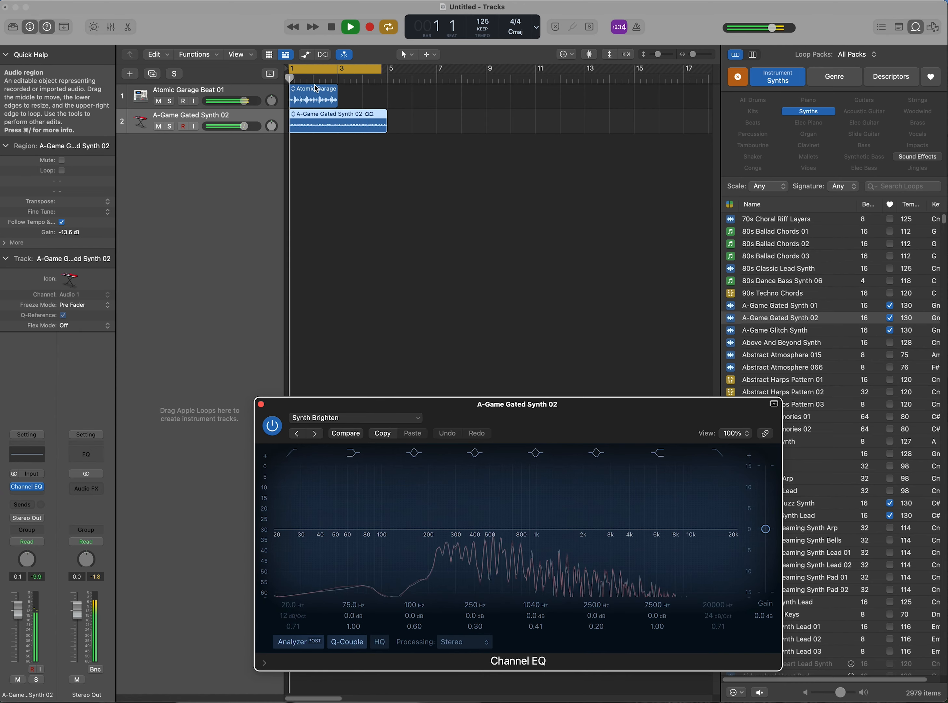
Step: Solo the A-Game Gated Synth 02 track and step its EQ to Synth Lead Presence
click(169, 126)
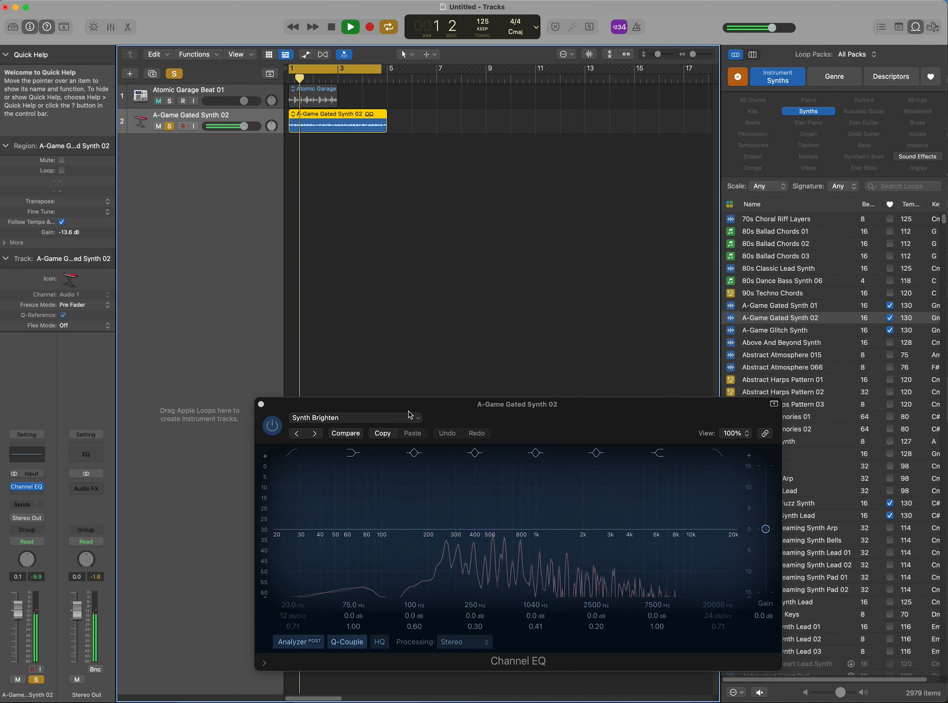
click(356, 433)
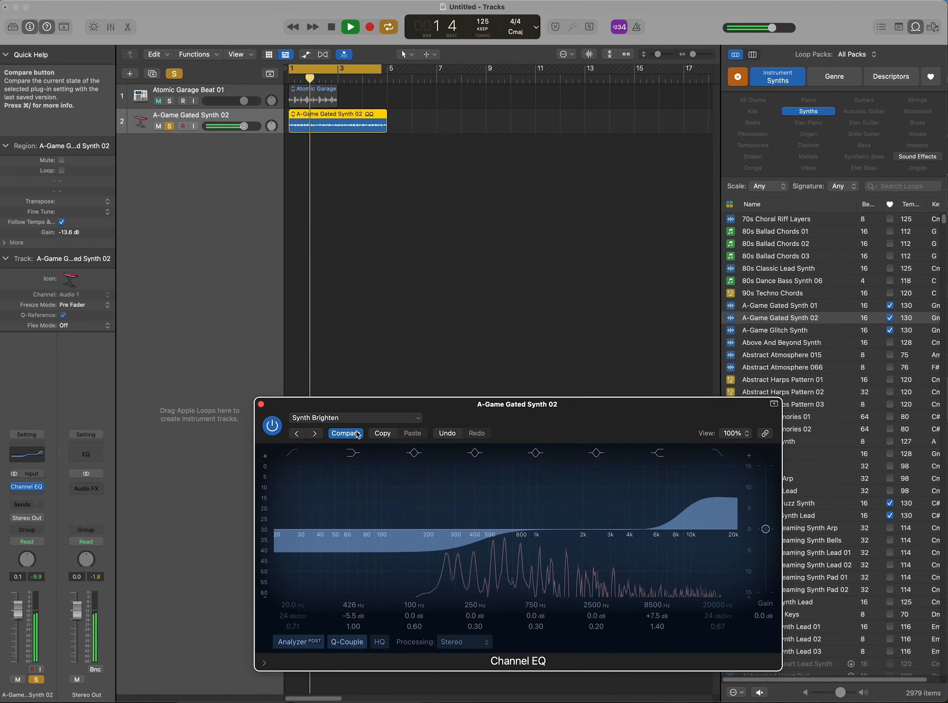
key(])
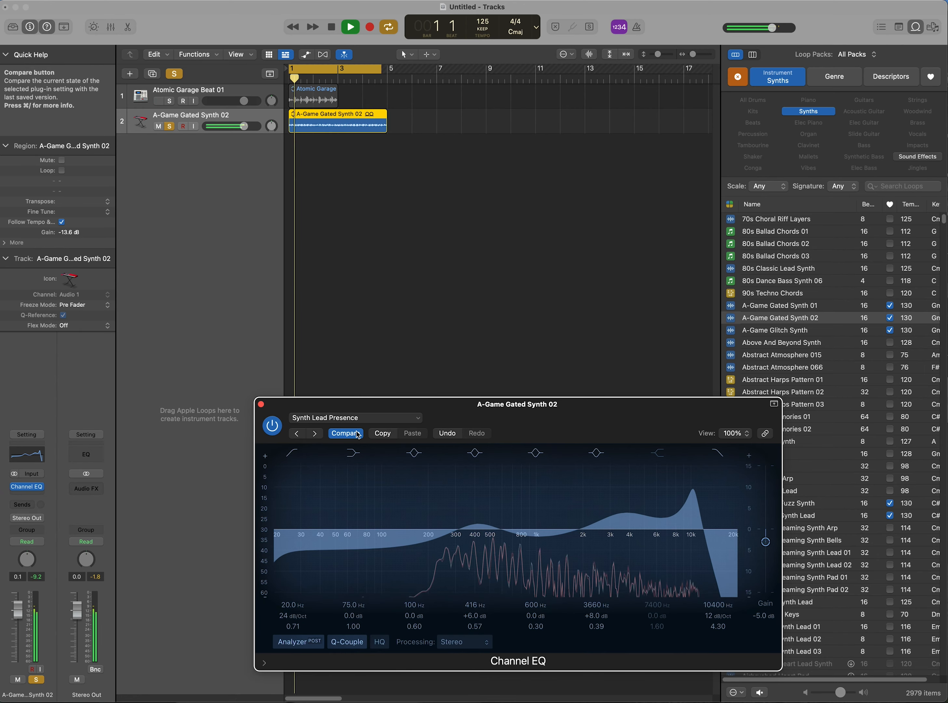
Step: A/B the Synth Lead, Synth Sub Bass Enhancer and Vintage Keys EQ curves using Compare
click(357, 433)
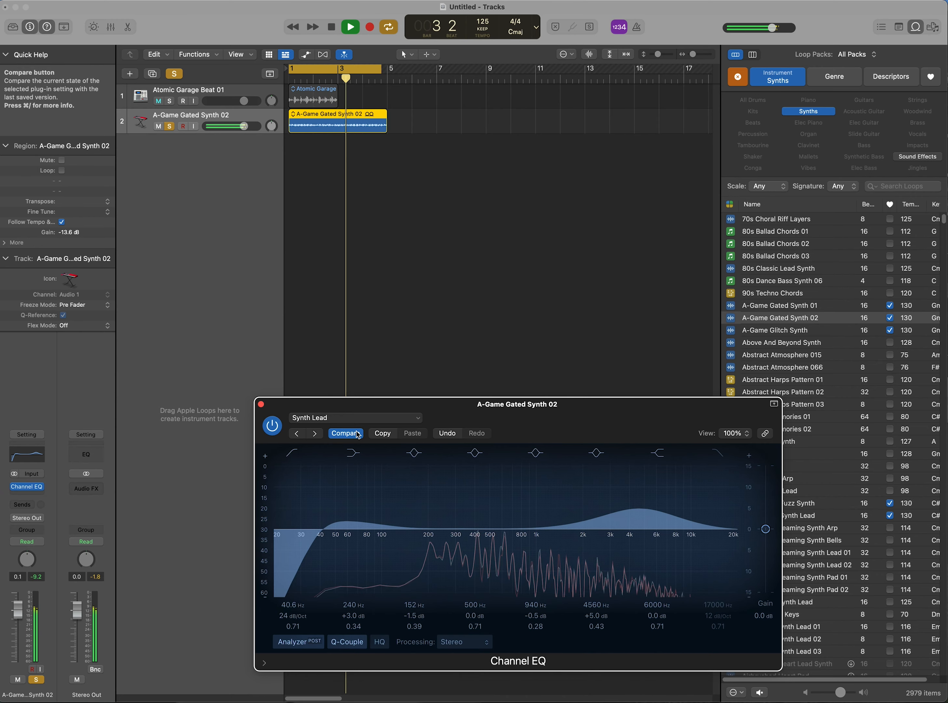
click(358, 434)
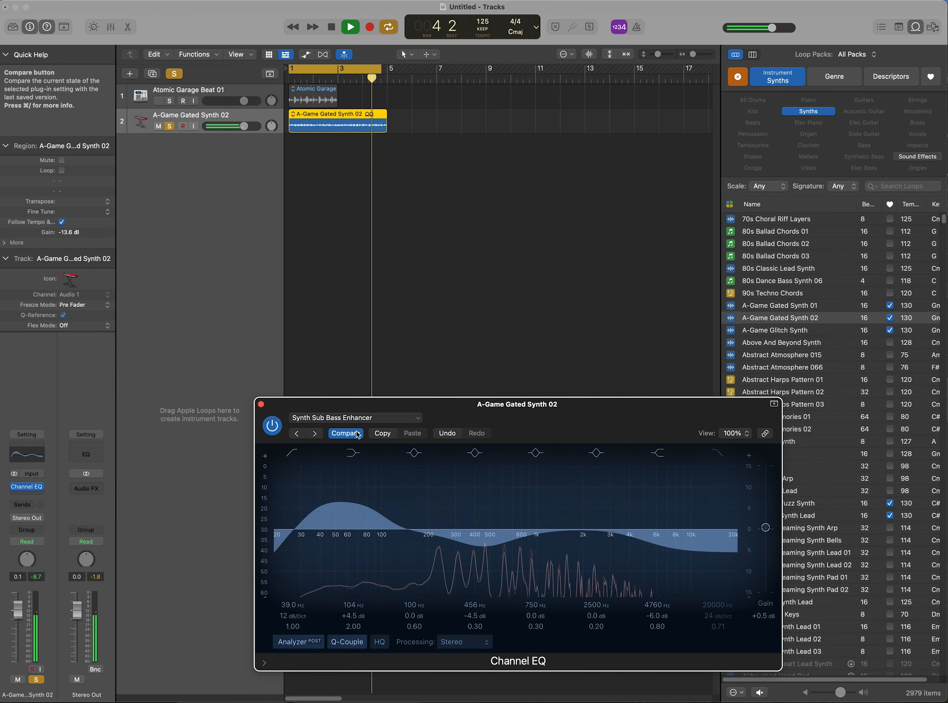
click(358, 434)
click(358, 433)
click(358, 433)
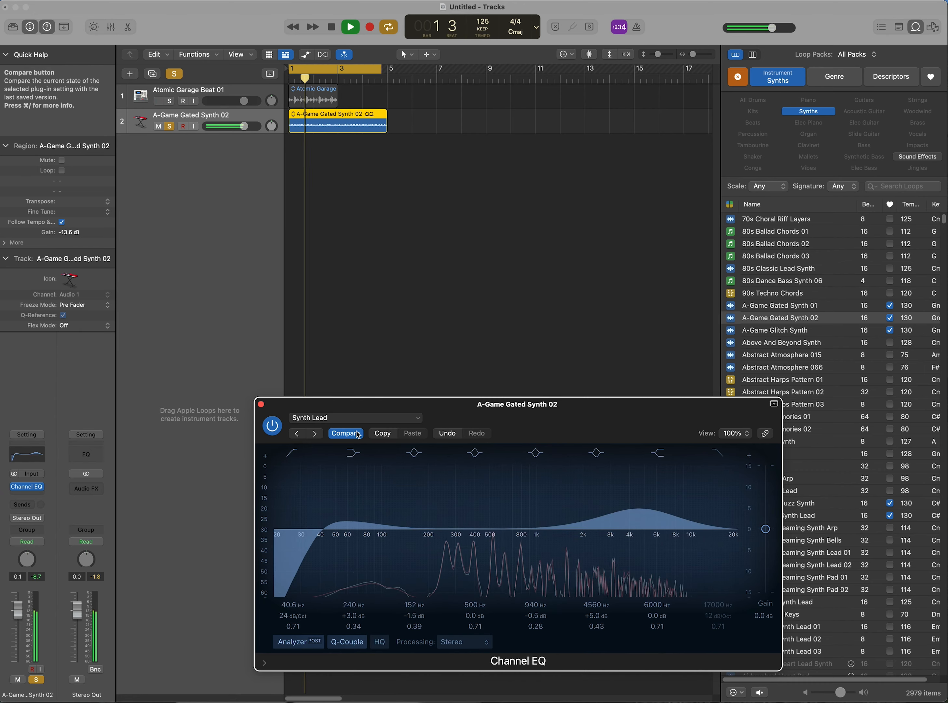
click(358, 434)
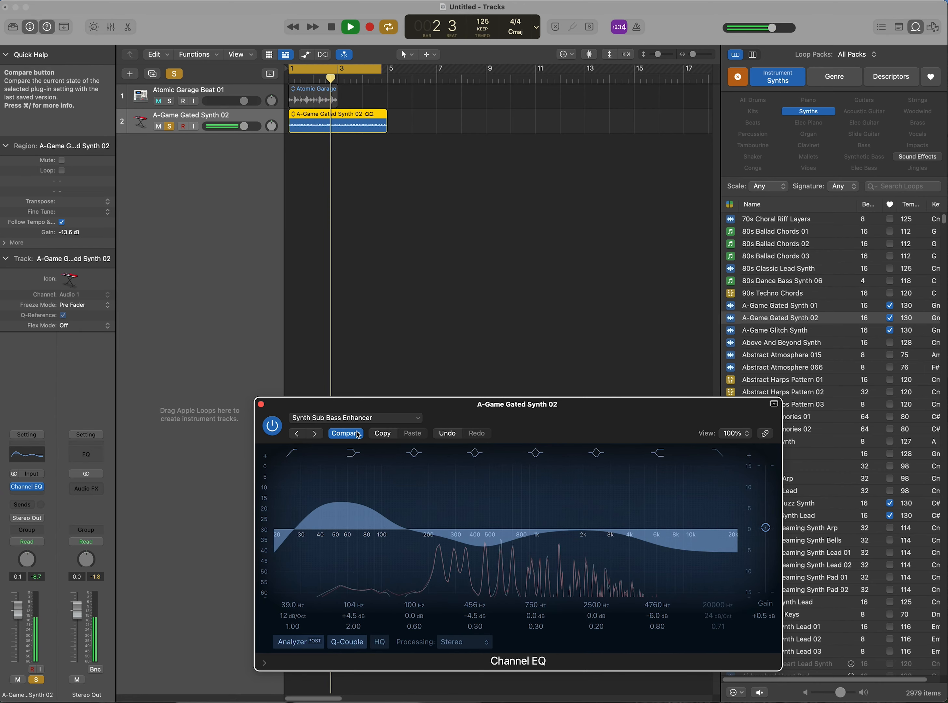
click(358, 434)
click(358, 434)
click(358, 434)
click(357, 433)
click(358, 434)
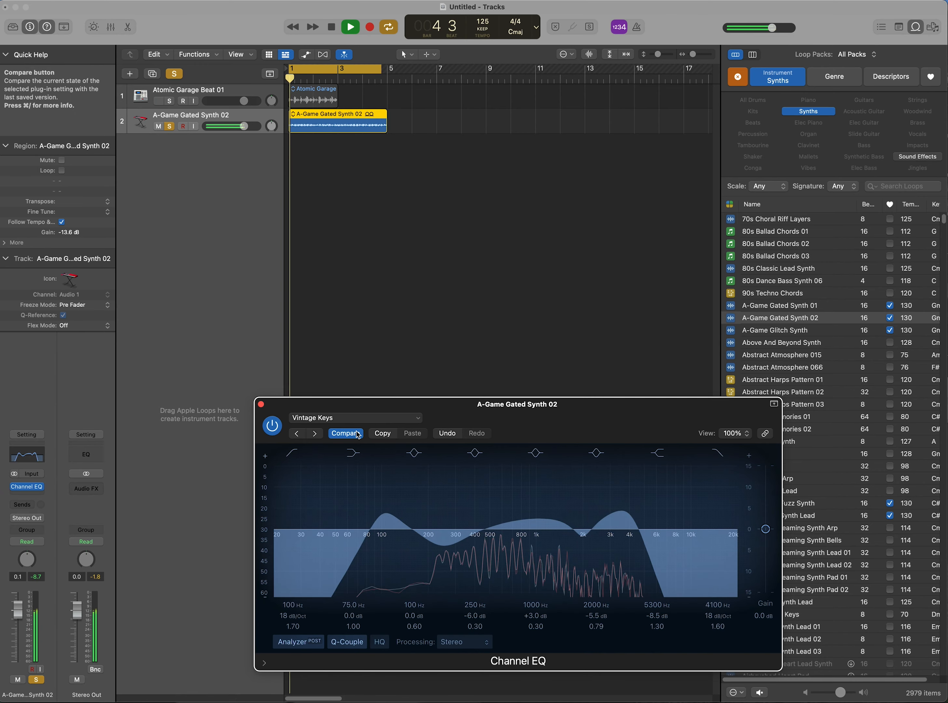
Step: Audition the Warm Piano, Acoustic Guitar Bright, Synth Lead Presence and Refresh Rhodes EQ presets
key(bracketleft)
key(bracketright)
key(bracketright)
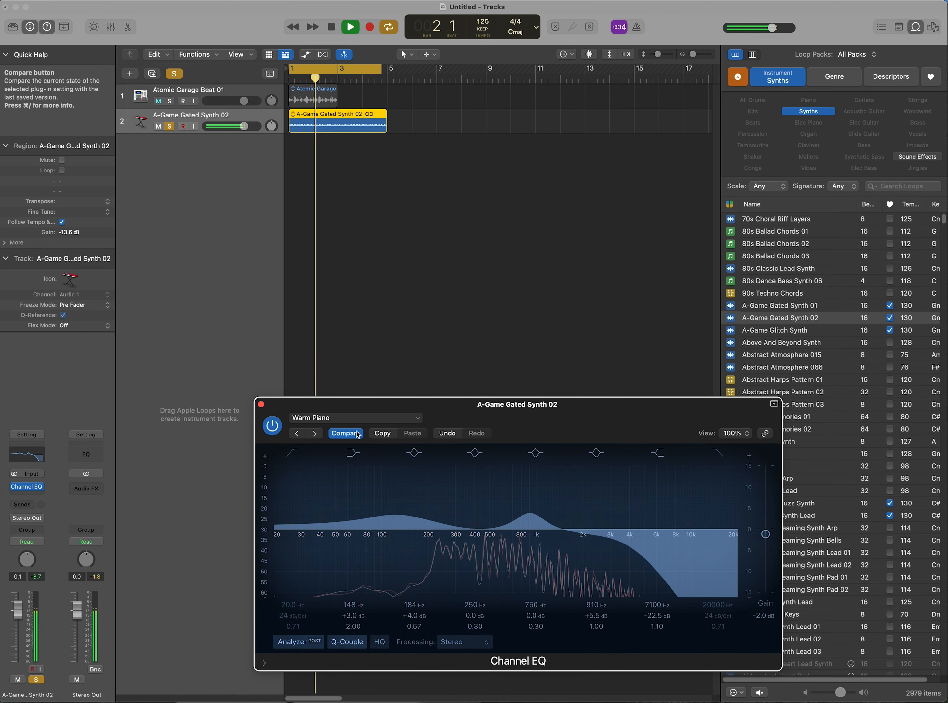
key(bracketright)
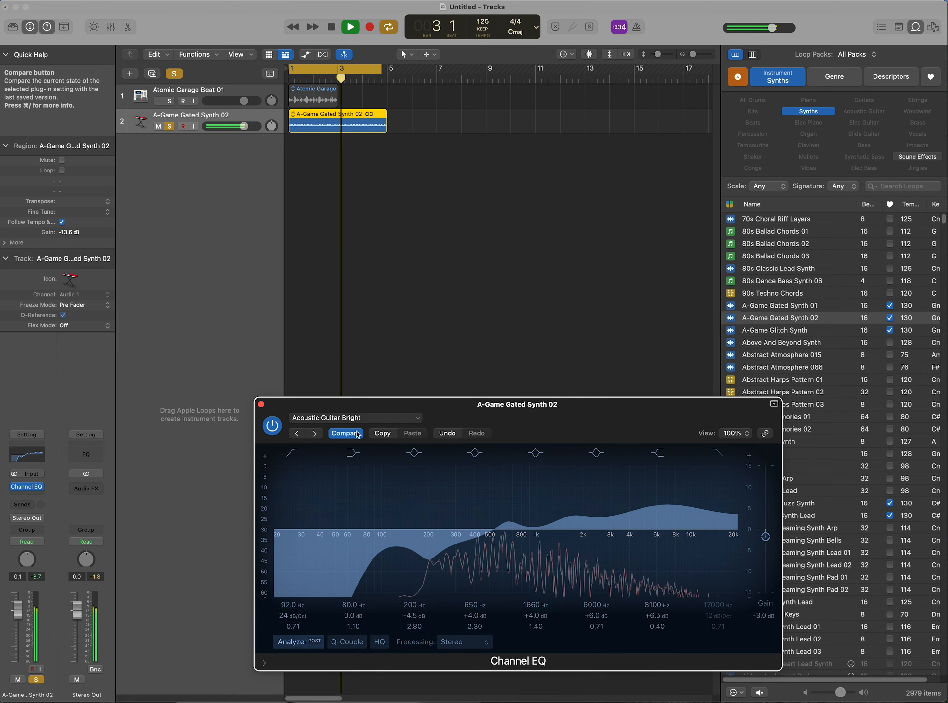
key(bracketright)
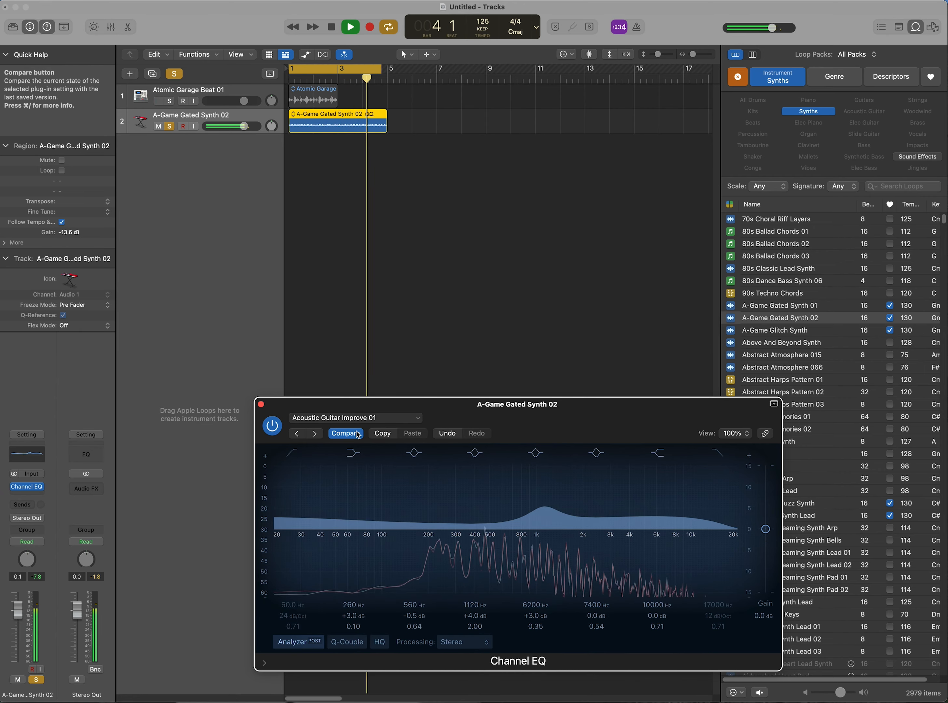
key(bracketleft)
key(bracketleft)
key(bracketleft)
key(bracketleft)
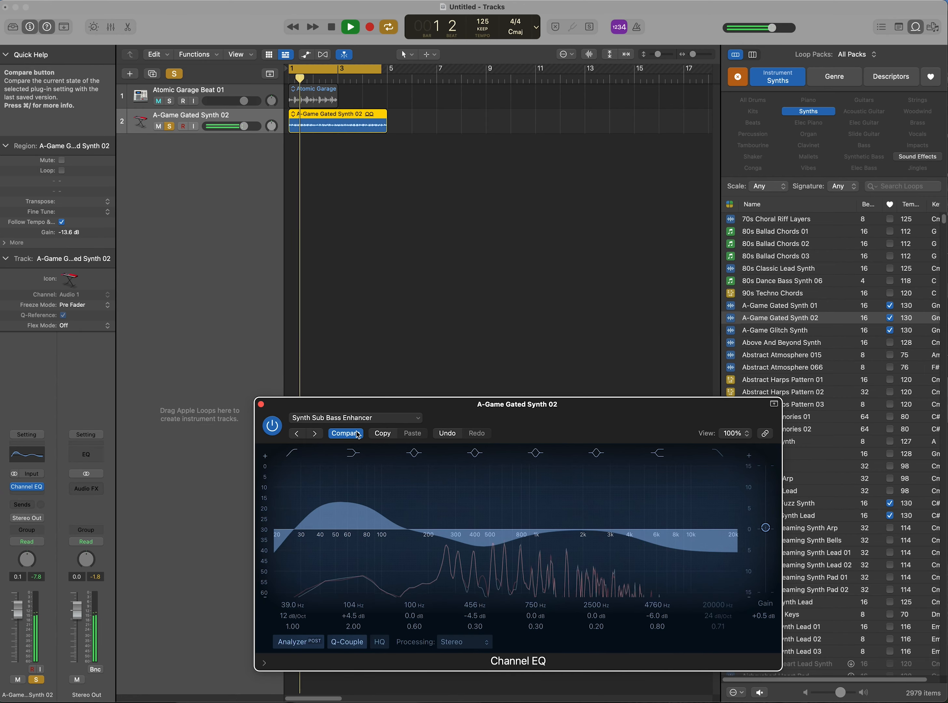
key(bracketleft)
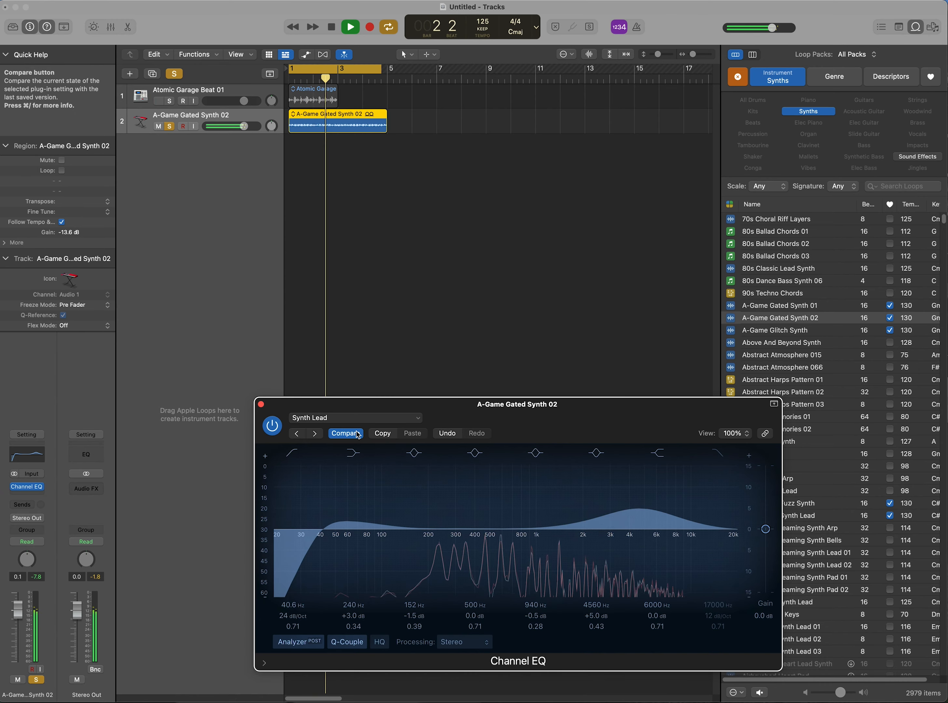
key(bracketright)
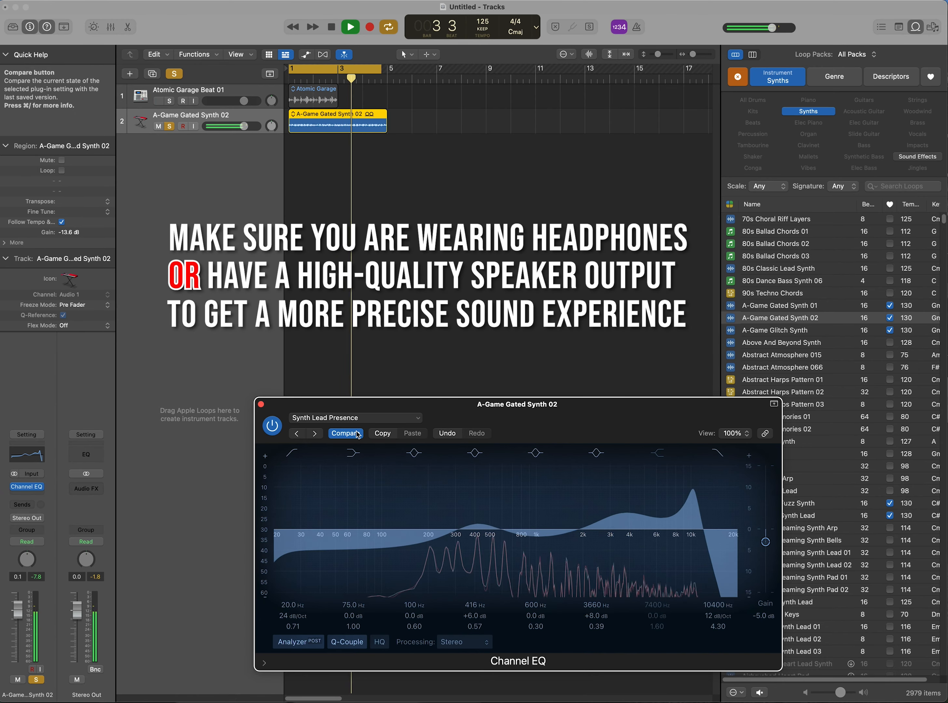
key(bracketleft)
Step: A/B the Refresh Rhodes EQ against the flatter Piano curve using Compare
click(358, 434)
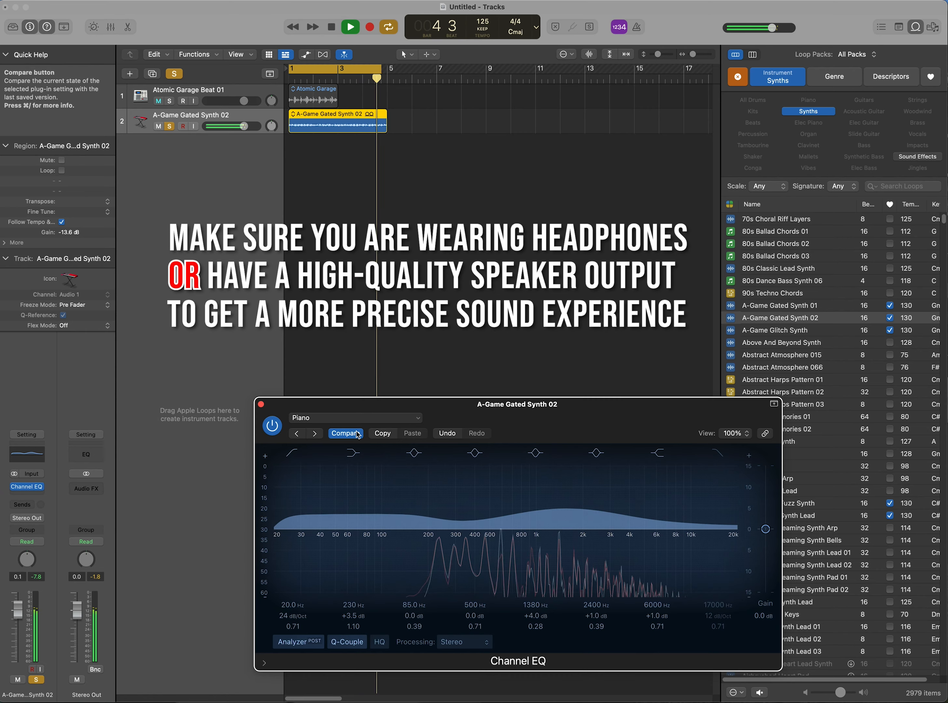
click(358, 434)
click(357, 433)
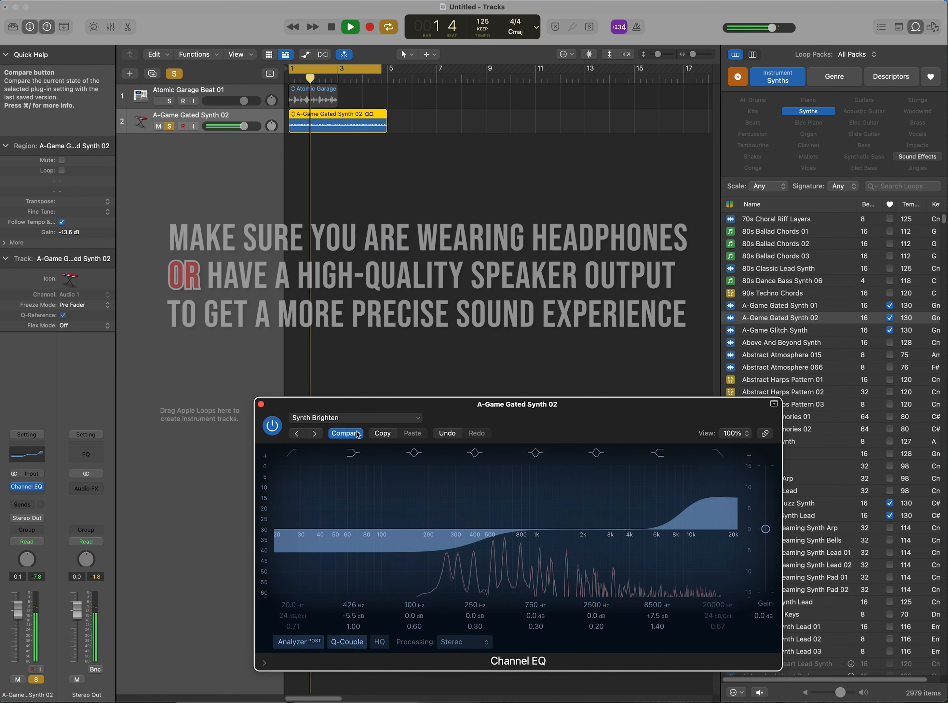
click(357, 434)
click(357, 434)
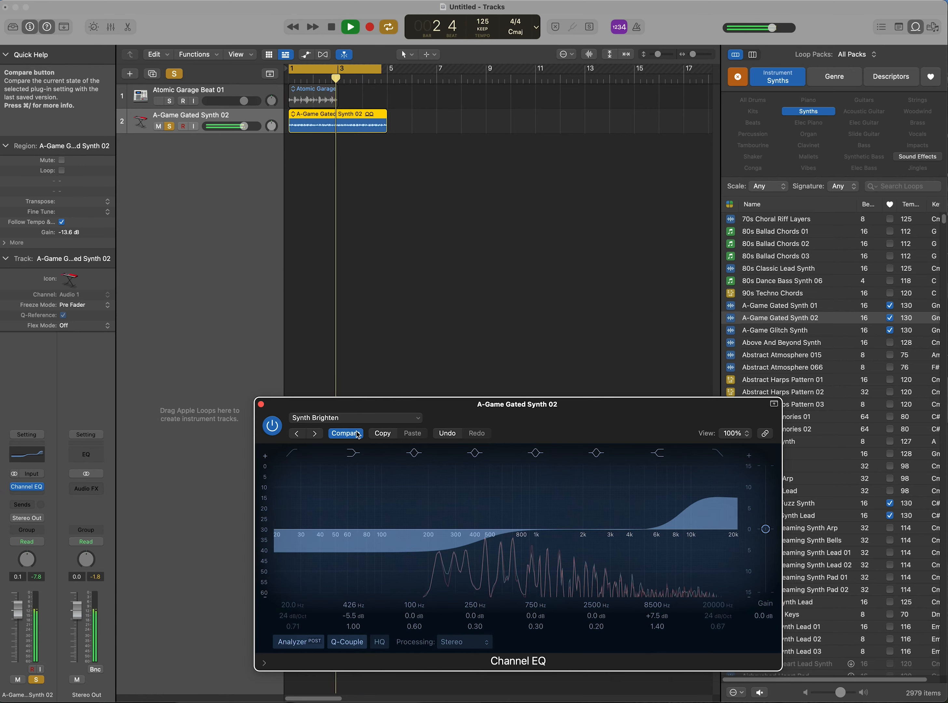
click(357, 434)
click(358, 434)
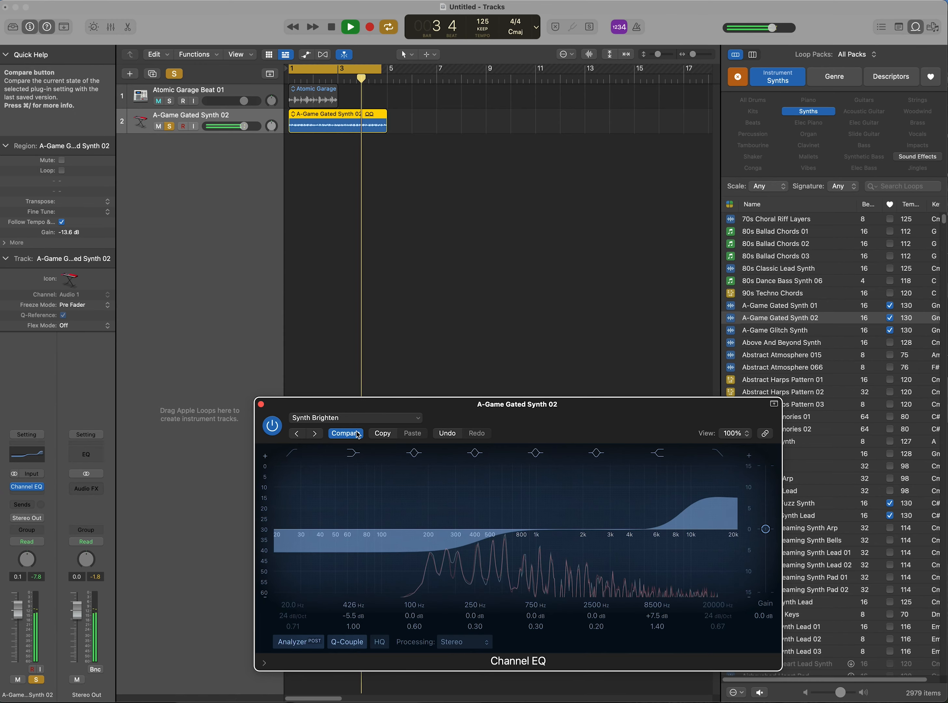
click(358, 434)
click(358, 433)
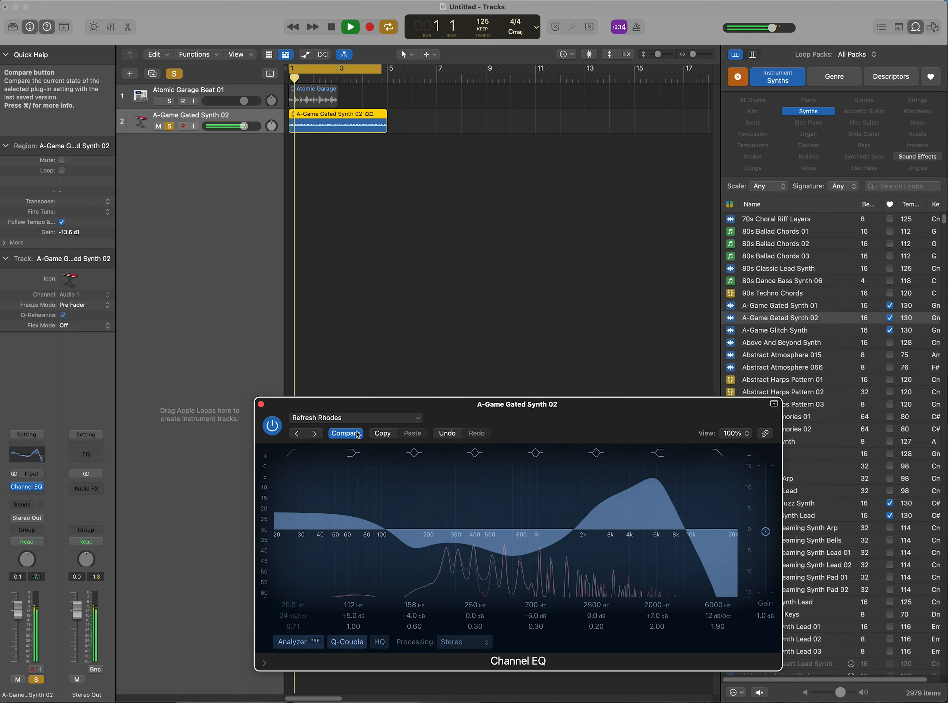
click(357, 434)
click(357, 434)
Step: Settle on Synth Lead Presence after comparing it with Synth Lead, and stop playback
key(bracketright)
key(bracketright)
key(bracketright)
key(bracketright)
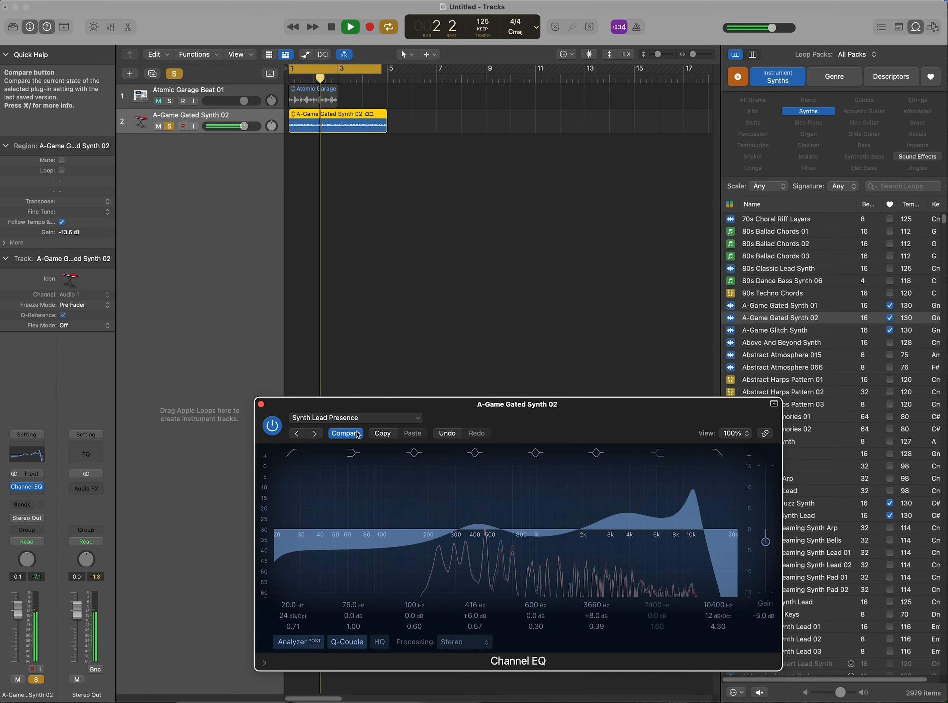
key(bracketleft)
key(bracketright)
key(bracketleft)
key(bracketright)
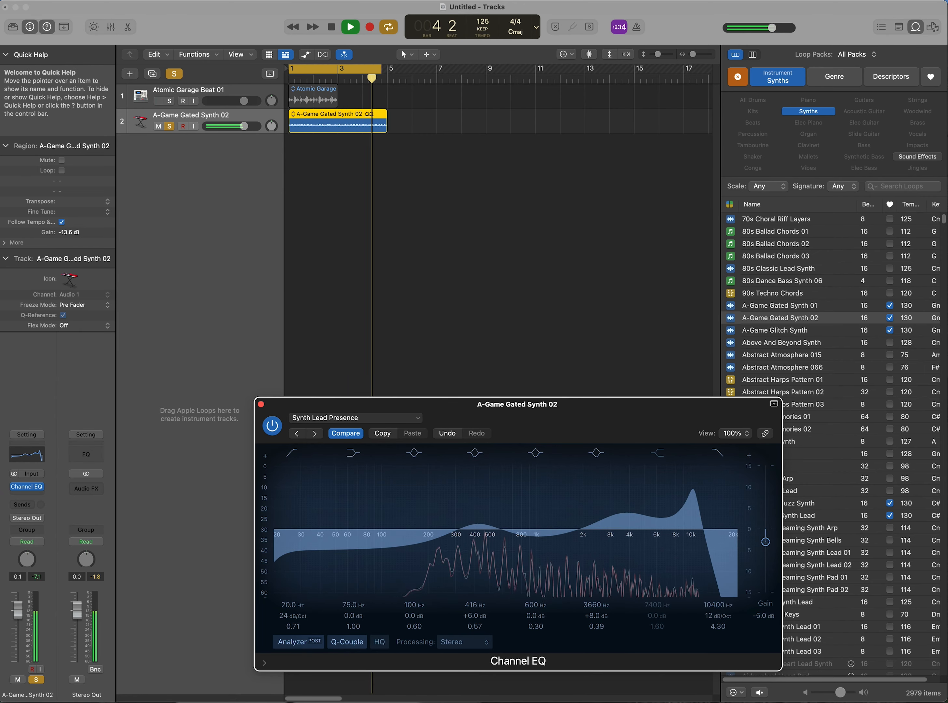
key(space)
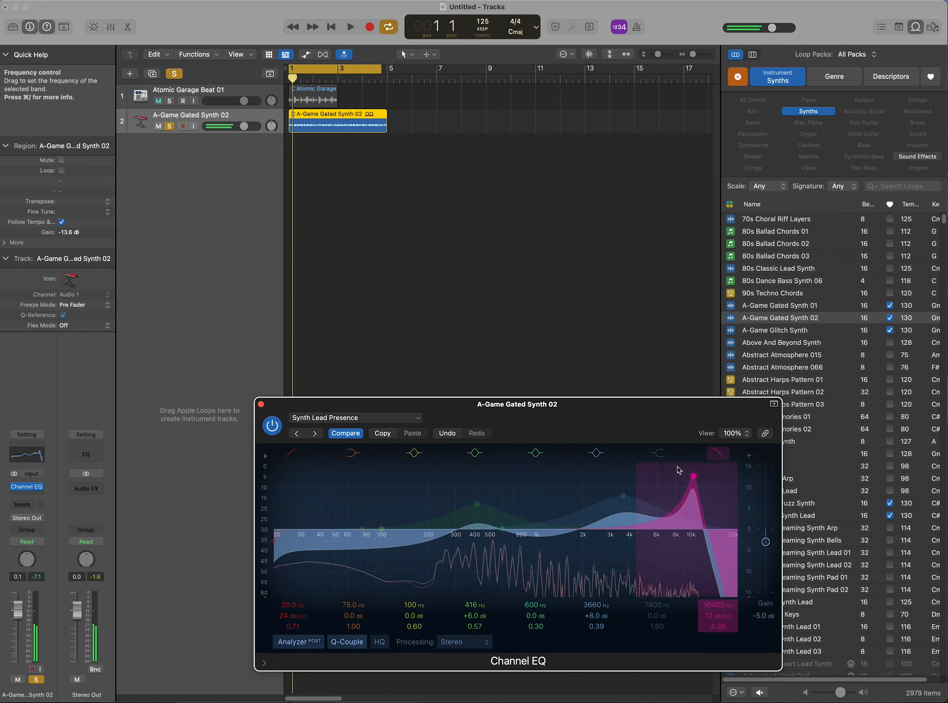